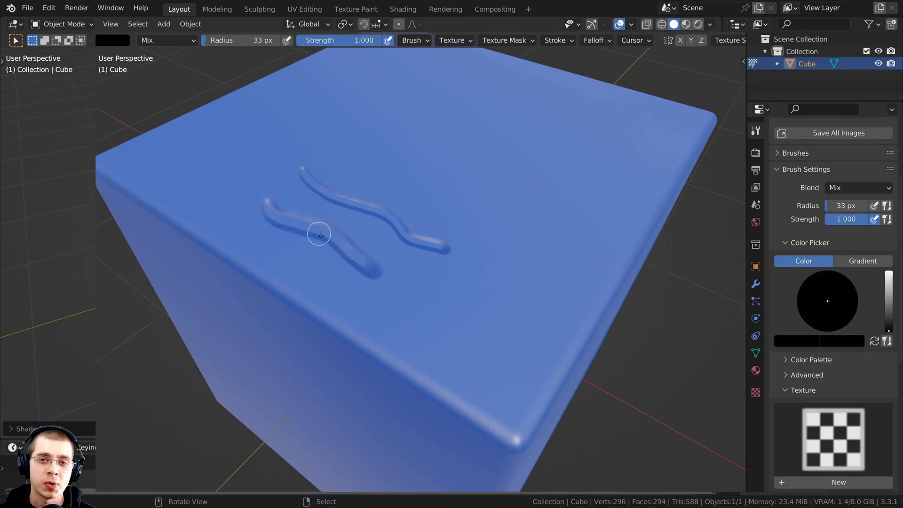
Step: Paint bump details on the cube's top face: freehand black and white strokes and a thin five-sided panel outline
mouse_move(379, 315)
left_mouse_down()
mouse_move(366, 301)
mouse_move(309, 322)
left_mouse_up()
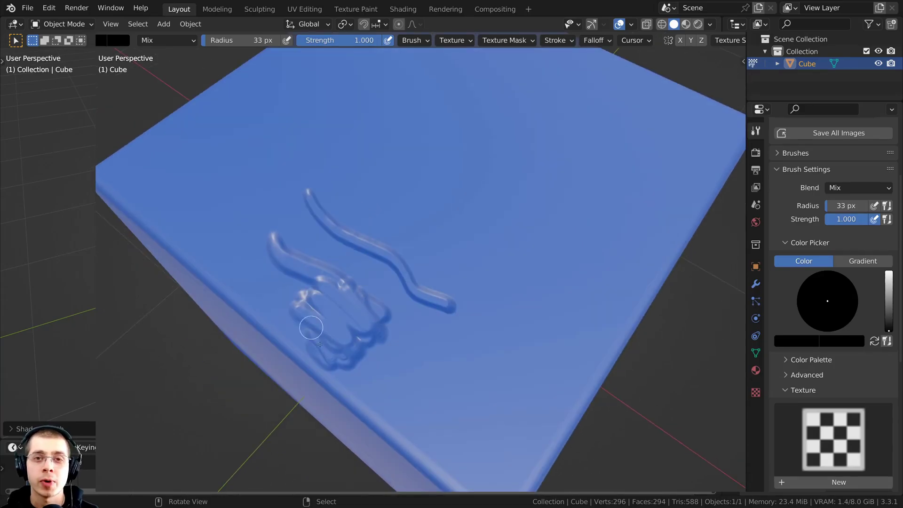
middle_click_drag(309, 323, 351, 295)
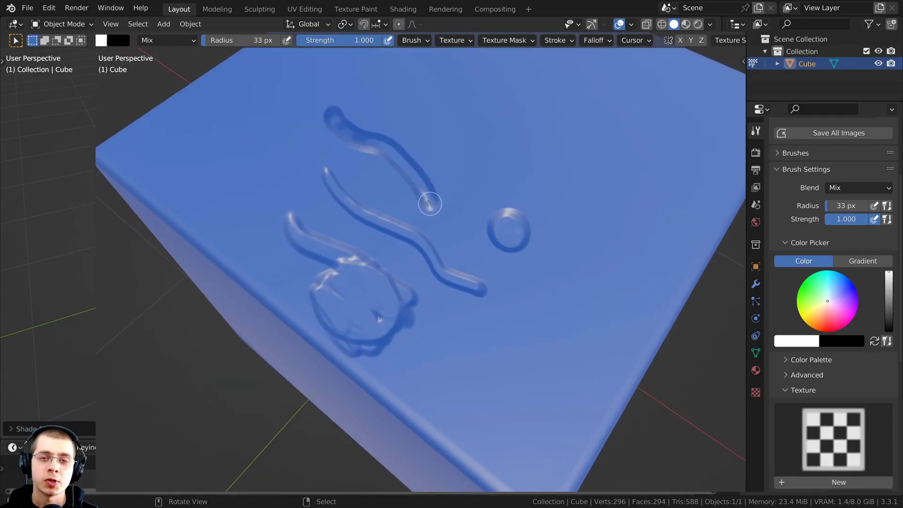
mouse_move(323, 254)
left_mouse_down()
mouse_move(512, 275)
mouse_move(524, 112)
left_mouse_up()
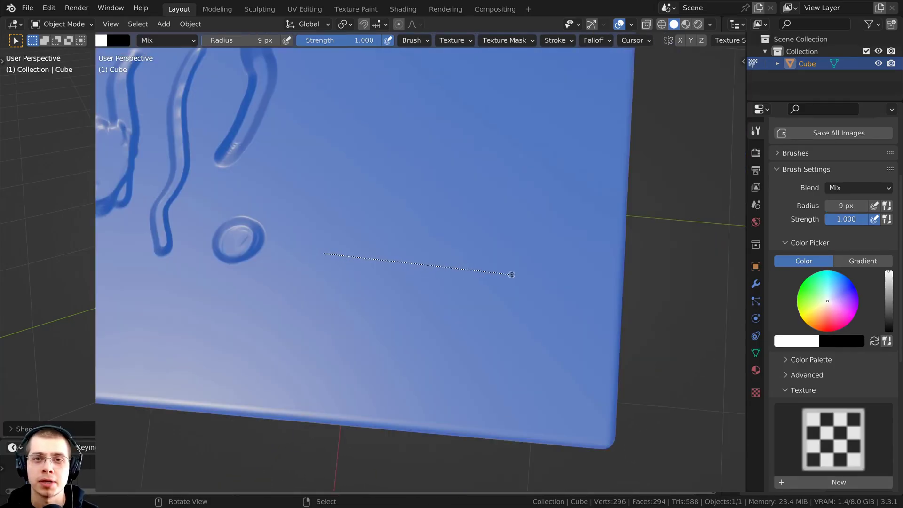
mouse_move(524, 112)
left_mouse_down()
mouse_move(416, 104)
mouse_move(332, 147)
mouse_move(323, 234)
left_mouse_up()
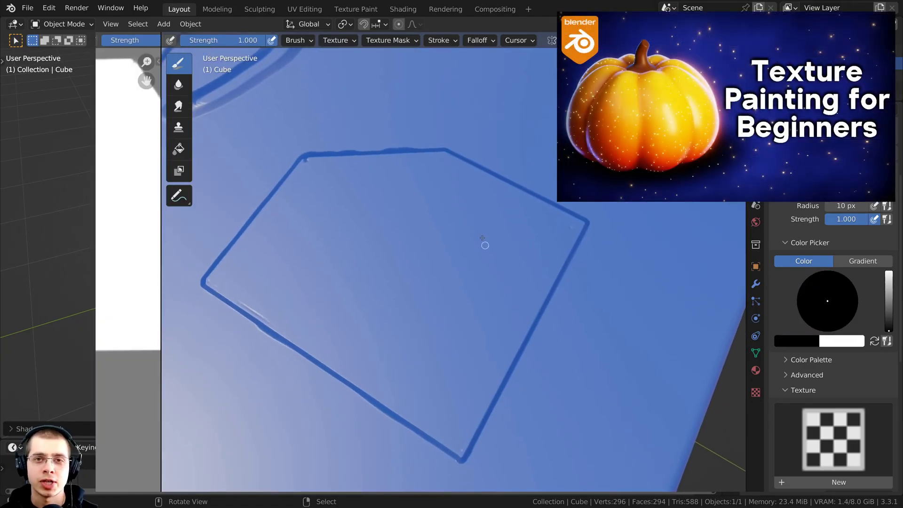
mouse_move(441, 158)
left_mouse_down()
mouse_move(569, 226)
mouse_move(532, 272)
mouse_move(457, 442)
mouse_move(225, 283)
mouse_move(306, 171)
left_mouse_up()
mouse_move(396, 65)
left_mouse_down()
mouse_move(452, 228)
mouse_move(546, 447)
mouse_move(555, 422)
left_mouse_up()
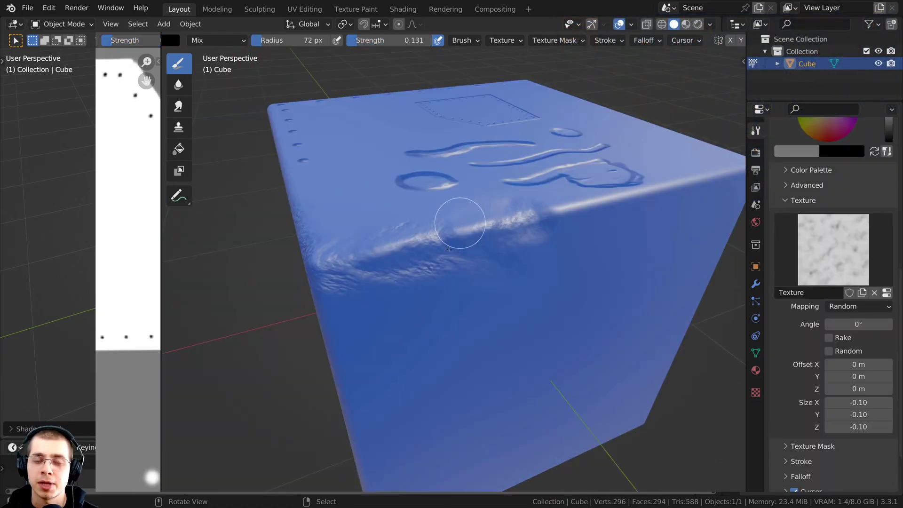
Step: Paint rough cloud-textured bump wear along the cube's edges and across its top face, using a low-strength brush with Random mapping
mouse_move(454, 212)
left_mouse_down()
mouse_move(414, 252)
mouse_move(403, 318)
mouse_move(413, 255)
left_mouse_up()
middle_click_drag(412, 255, 400, 207)
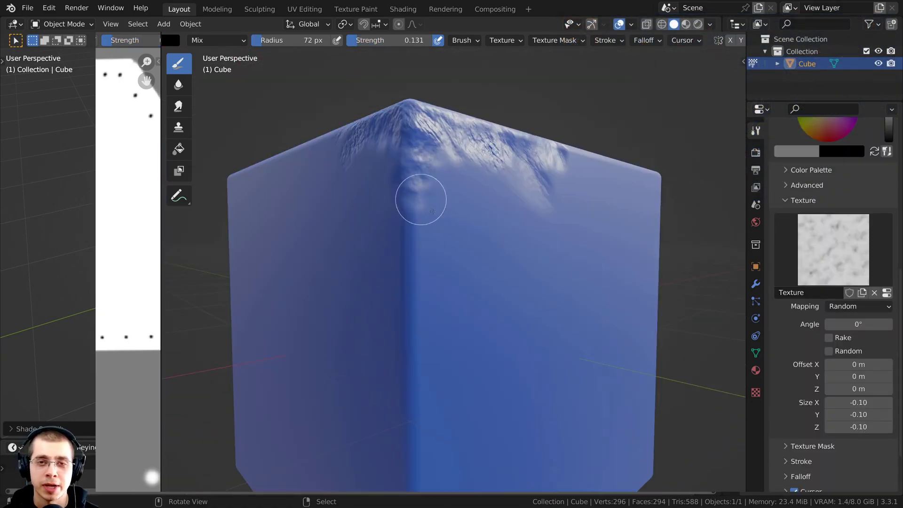
mouse_move(419, 200)
left_mouse_down()
mouse_move(444, 113)
mouse_move(428, 246)
mouse_move(404, 282)
left_mouse_up()
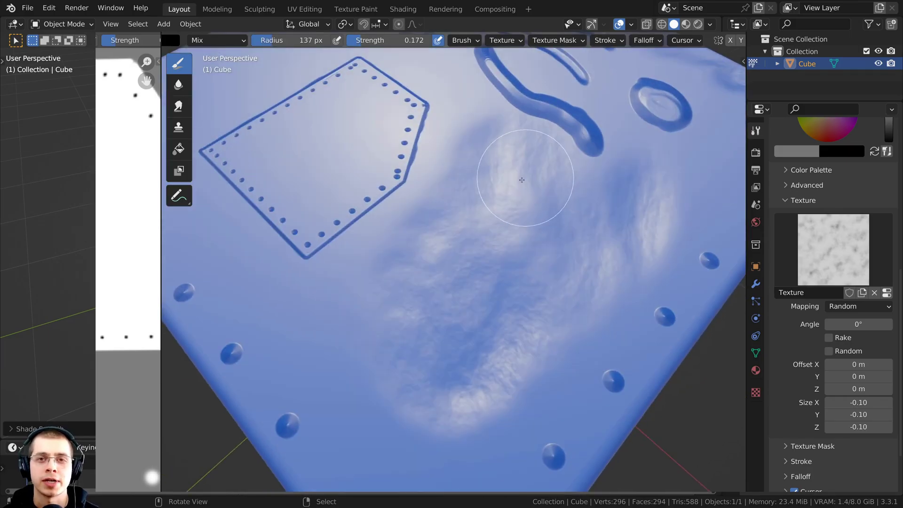
mouse_move(529, 177)
left_mouse_down()
mouse_move(403, 207)
mouse_move(346, 338)
mouse_move(373, 287)
left_mouse_up()
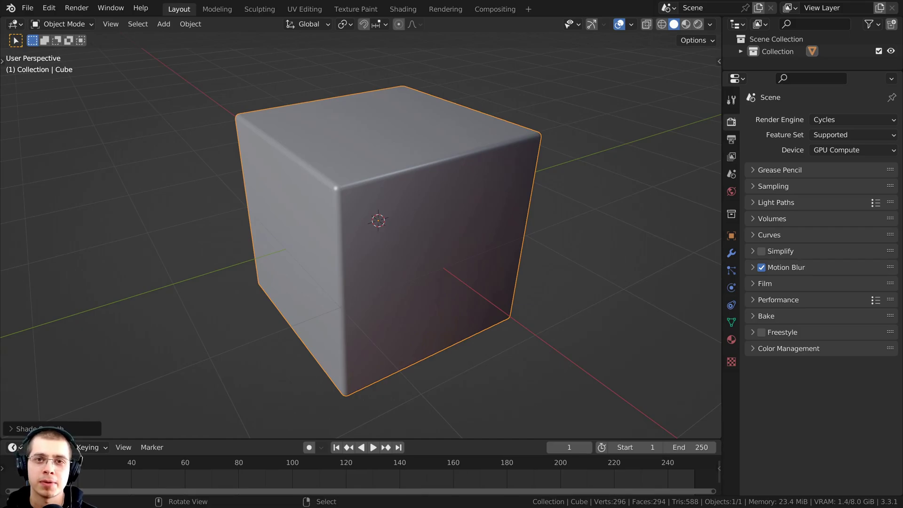
Step: Inspect the cube from another angle and check its bevelled edge geometry in Edit Mode
scroll(471, 235, "down", 1)
middle_click_drag(471, 235, 373, 241)
scroll(474, 262, "up", 1)
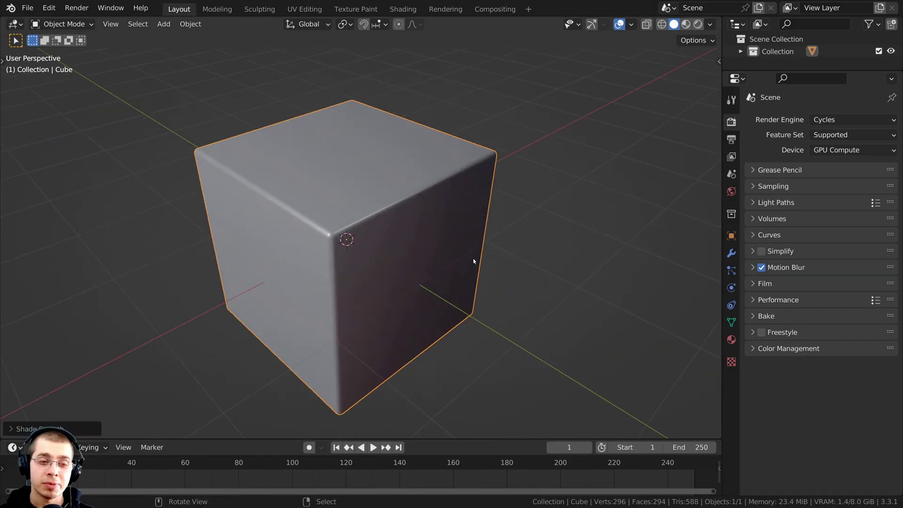
scroll(474, 261, "up", 2)
key("Tab")
scroll(498, 161, "up", 1)
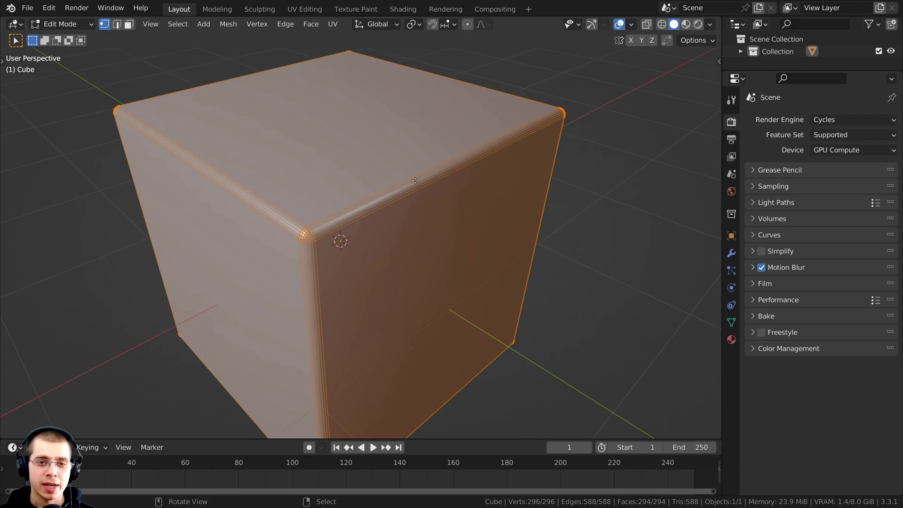
key("Tab")
Step: Apply Shade Smooth to the bevelled cube
right_click(324, 183)
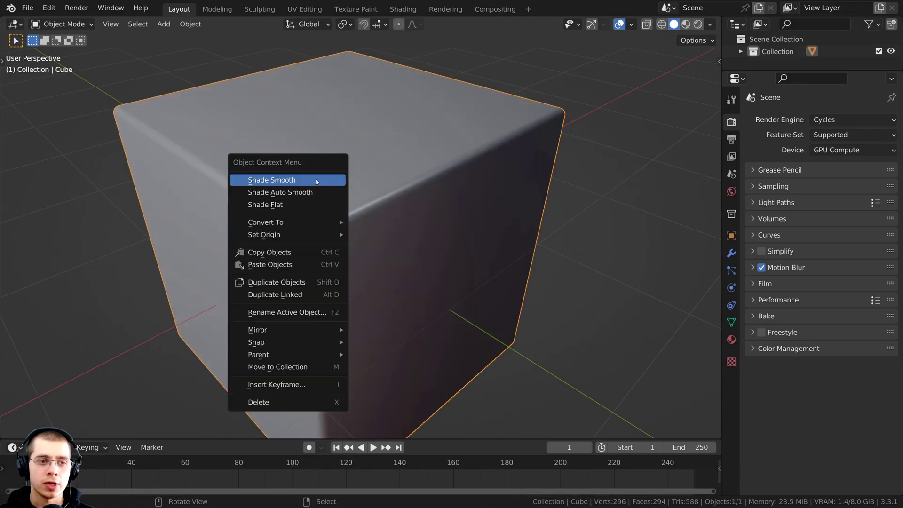
left_click(320, 181)
scroll(400, 197, "down", 2)
middle_click_drag(400, 196, 307, 114)
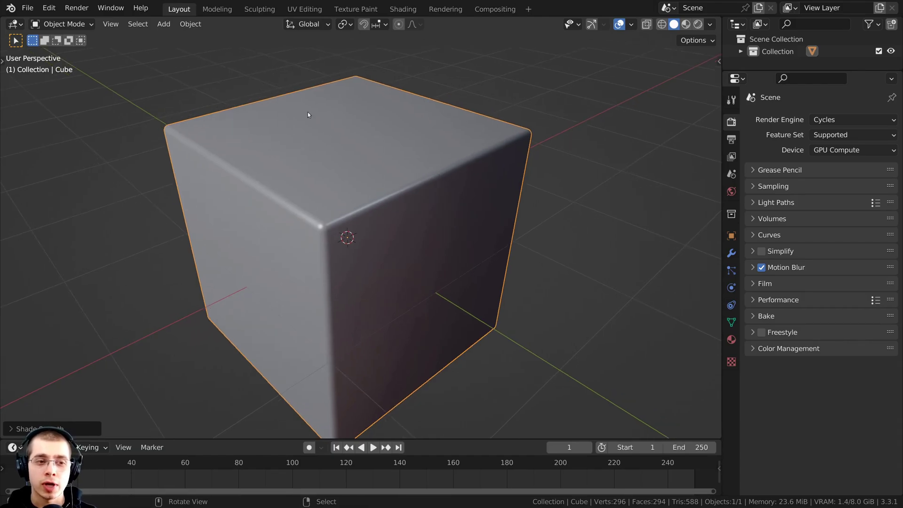
Step: Switch to the Shading workspace and create a new material for the cube
left_click(399, 9)
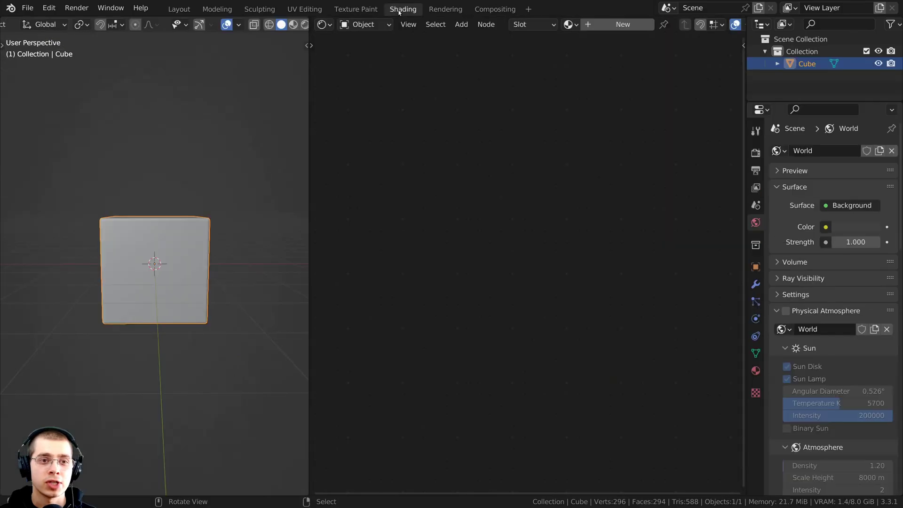
left_click(599, 28)
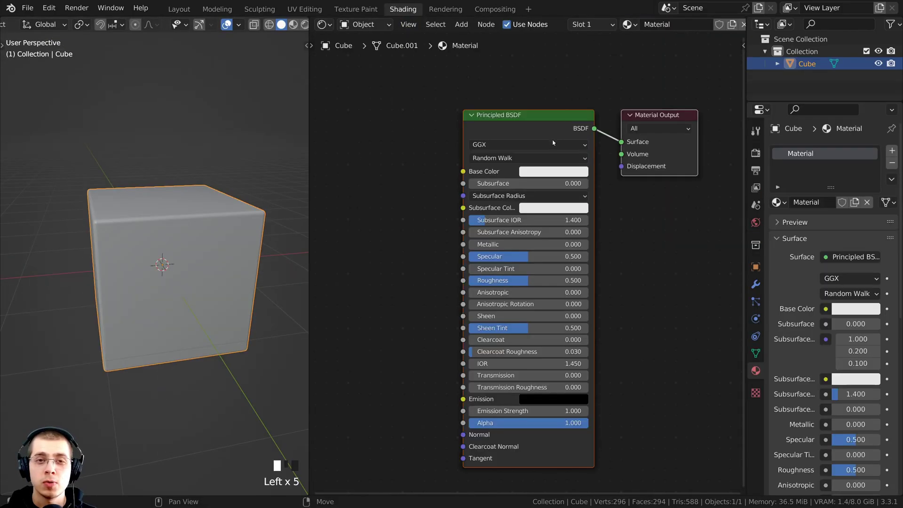
scroll(393, 155, "down", 1)
middle_click_drag(393, 156, 436, 156)
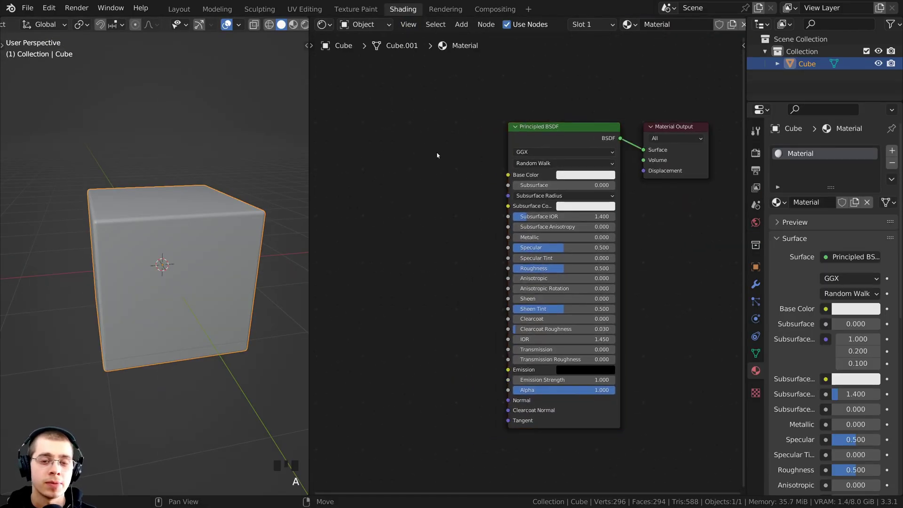
Step: Set the Principled BSDF's base color to blue
scroll(438, 155, "up", 3)
left_click(602, 151)
left_click(635, 184)
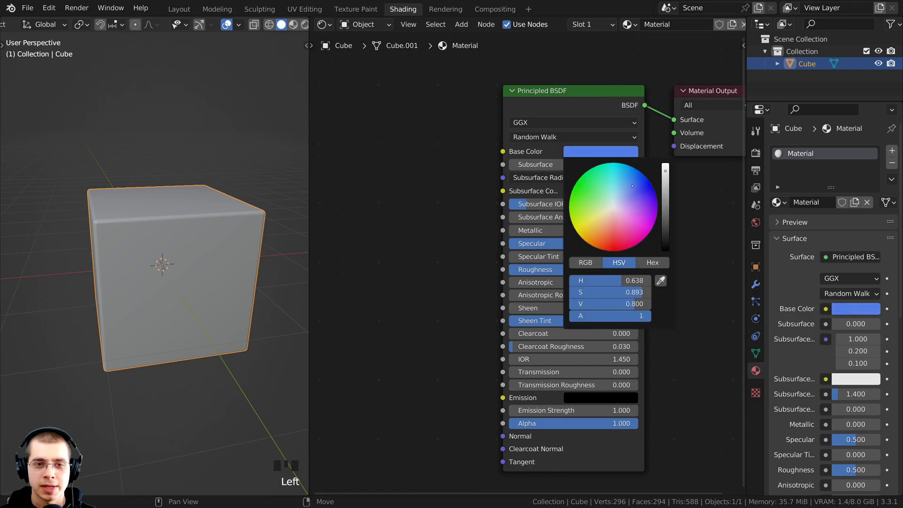
Step: Show the cube in Material Preview shading and set the material's roughness to 0.427
scroll(635, 184, "down", 2)
middle_click_drag(198, 207, 202, 145)
scroll(205, 191, "down", 2)
key("z")
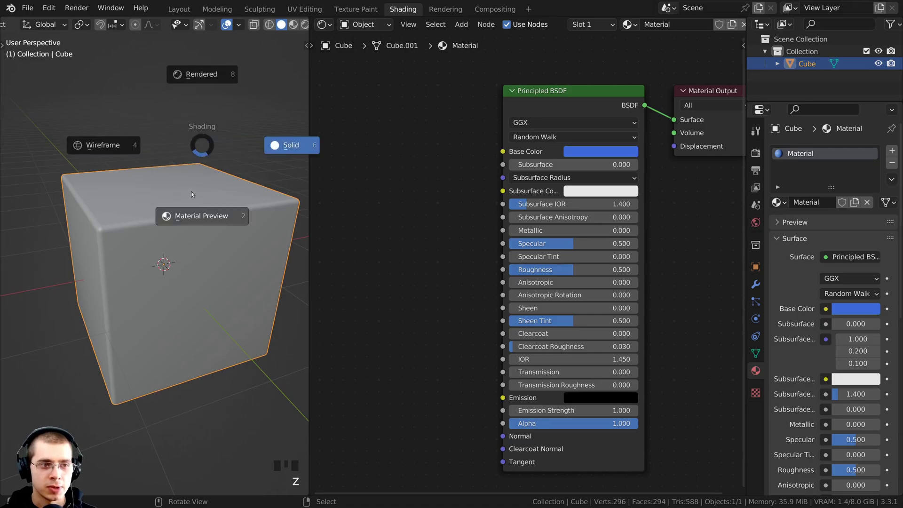
left_click(186, 216)
mouse_move(186, 215)
middle_mouse_down("shift")
mouse_move(166, 226)
mouse_move(238, 233)
mouse_move(226, 235)
middle_mouse_up("shift")
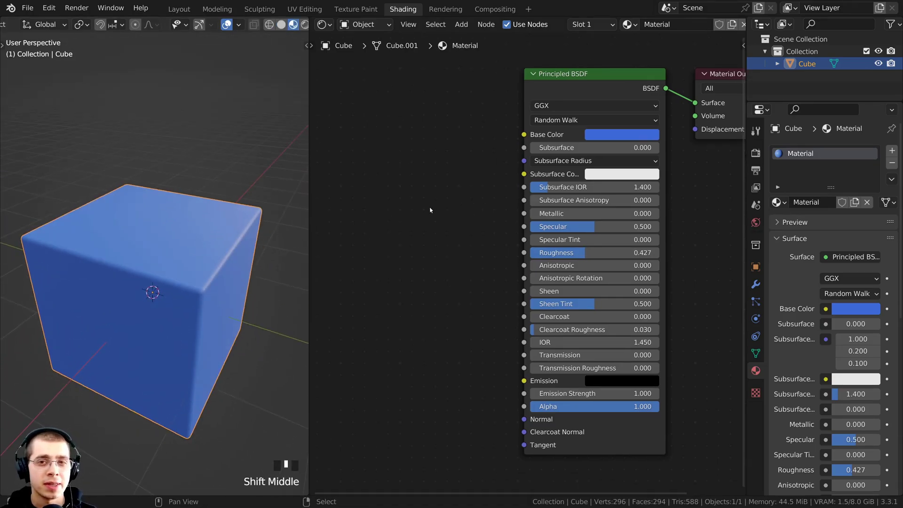
Step: Add an Image Texture node and place it beside the Principled BSDF, leaving space between them
scroll(430, 210, "down", 1)
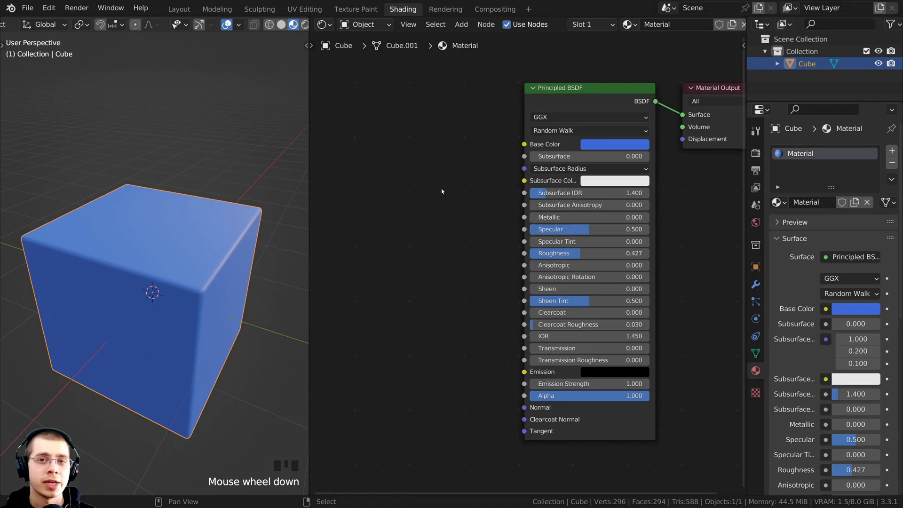
scroll(435, 188, "up", 1)
key("shift+a")
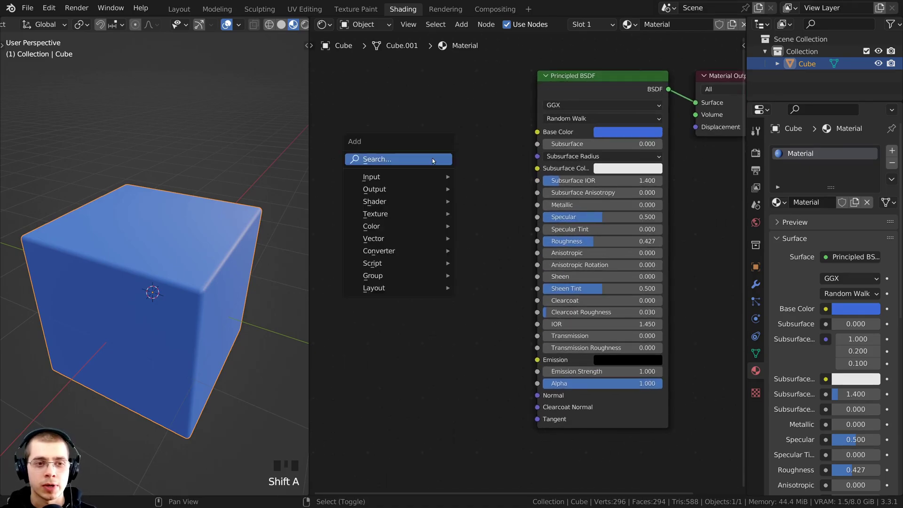
left_click(399, 159)
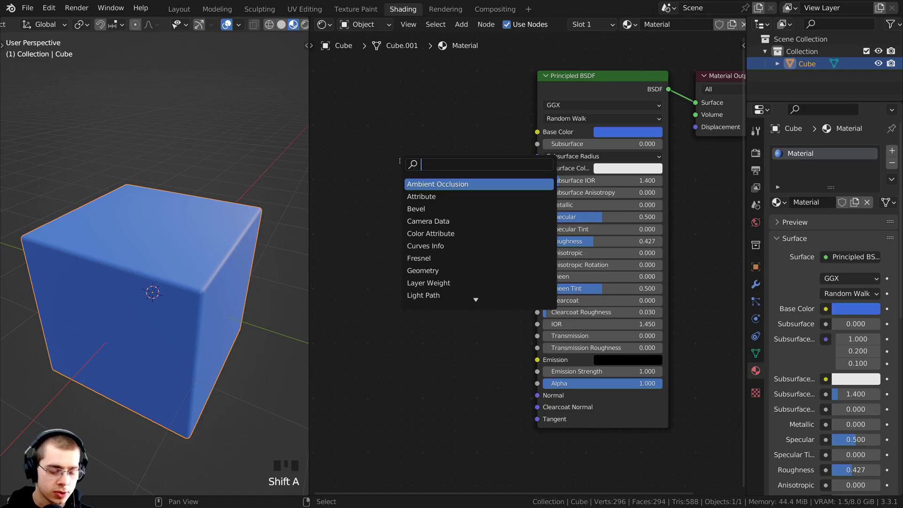
type("ima")
left_click(430, 184)
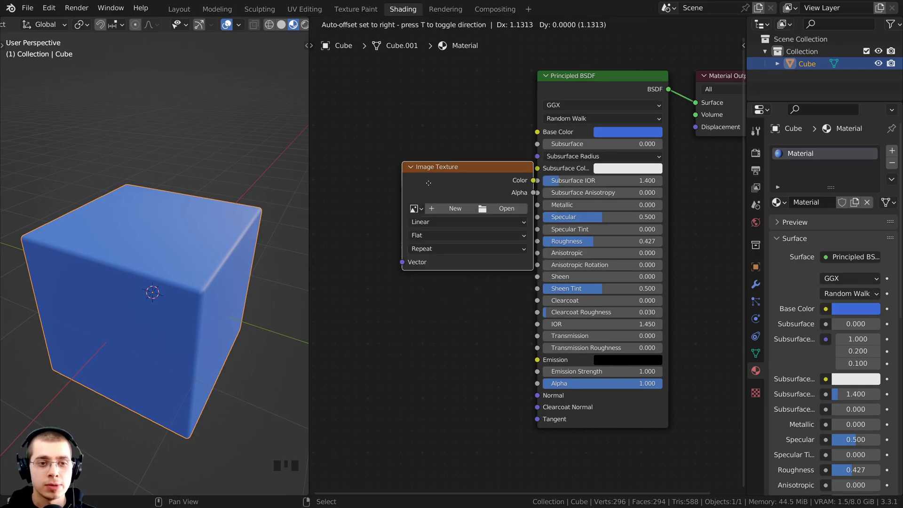
left_click(404, 291)
Step: Start a new image in the Image Texture node, named Cube Bump, with width and height set to 4096 px
scroll(445, 253, "up", 2)
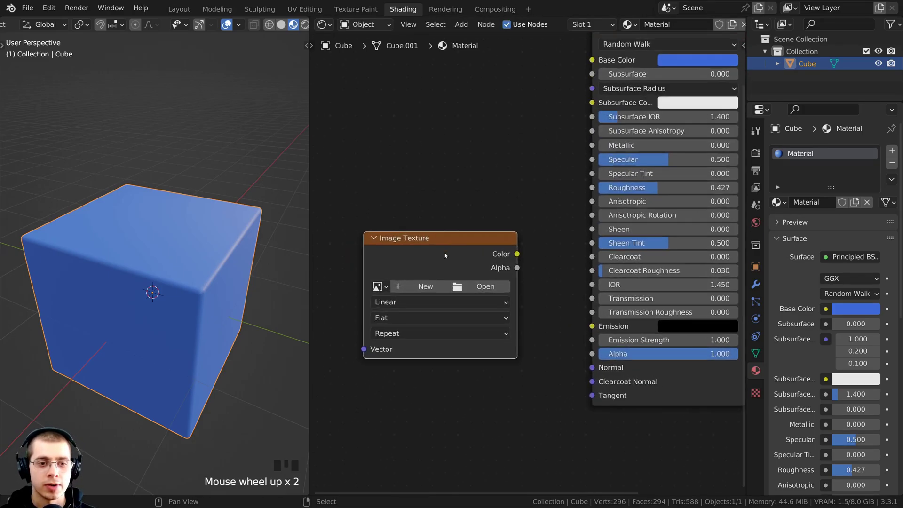
left_click(411, 288)
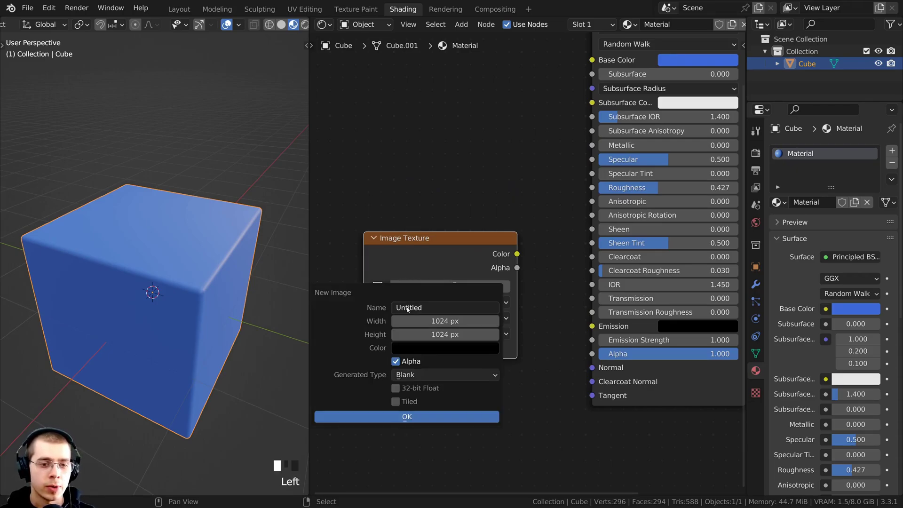
left_click(408, 308)
type("Cube Bump")
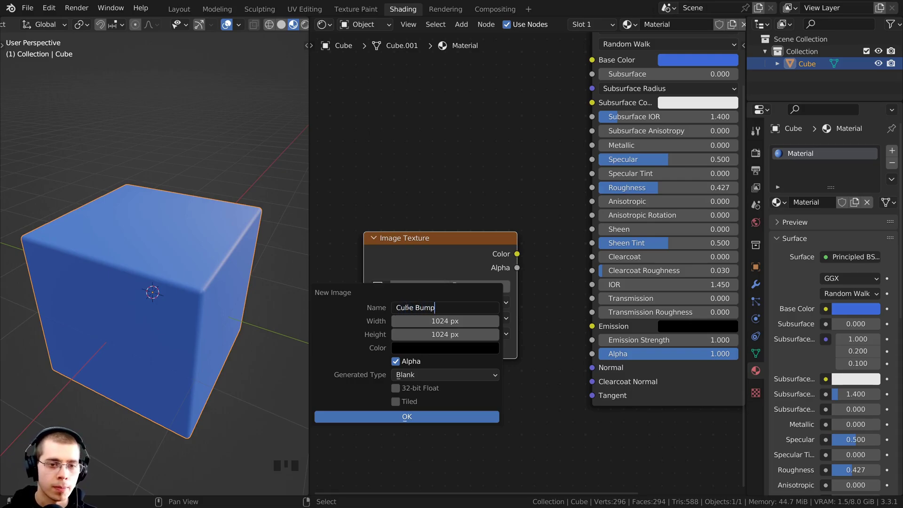
key("Return")
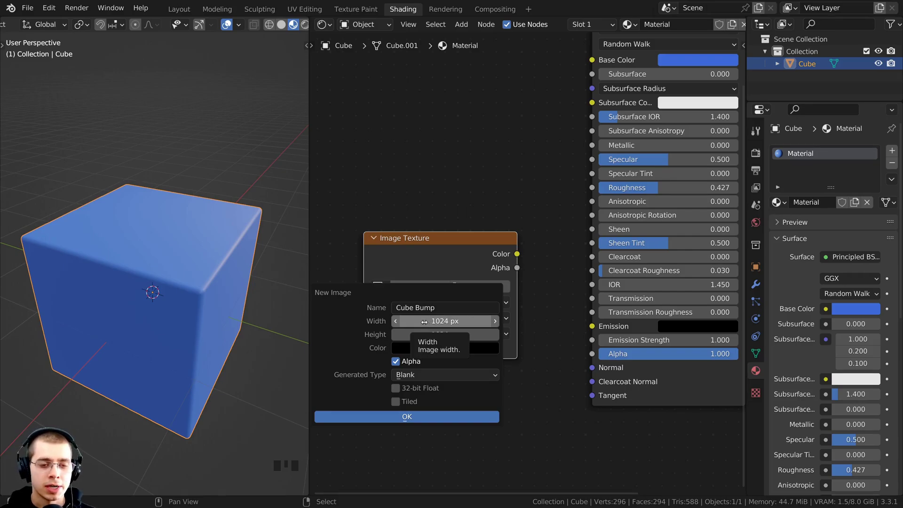
left_click(411, 321)
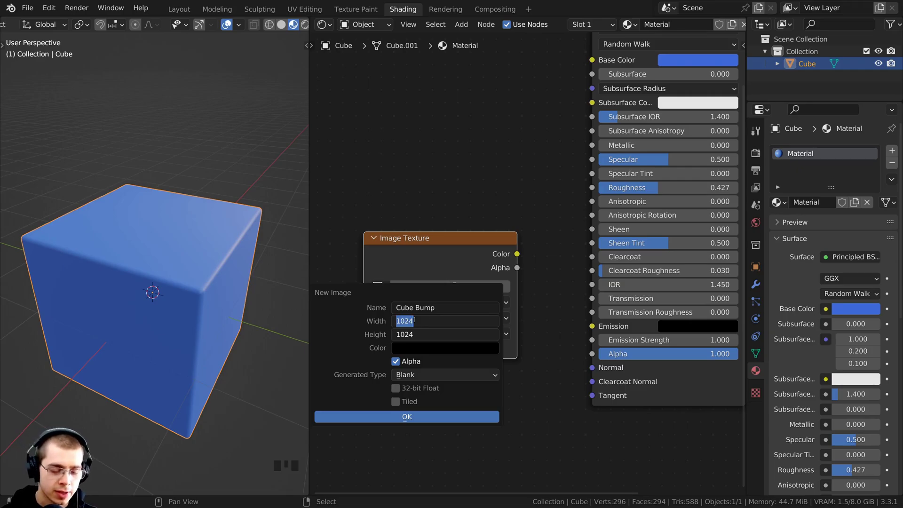
type("40")
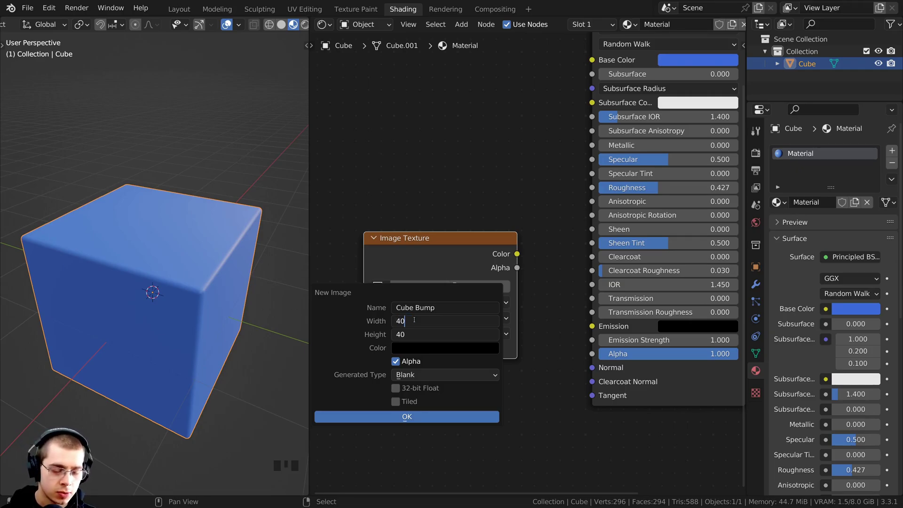
type("96")
key("Return")
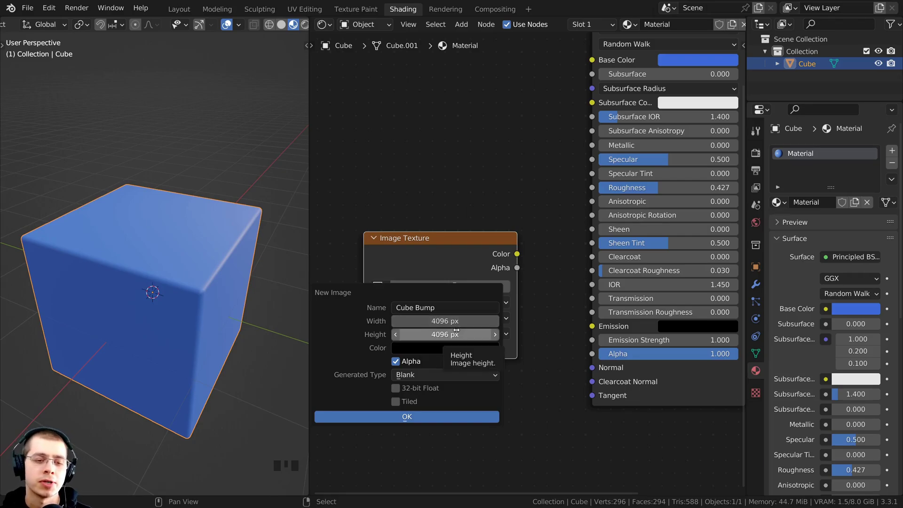
Step: Set the new Cube Bump image's fill color to mid grey, with R, G and B all at 0.5
left_click(414, 351)
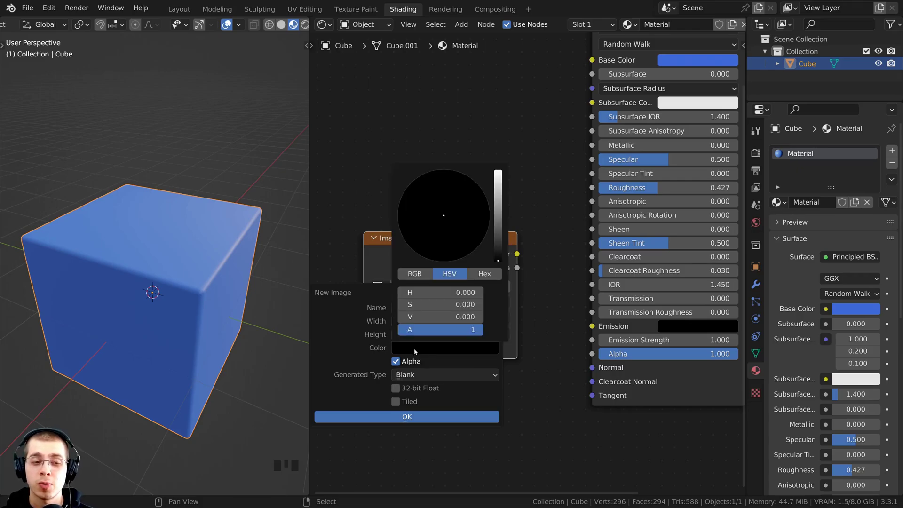
left_click_drag(498, 244, 498, 213)
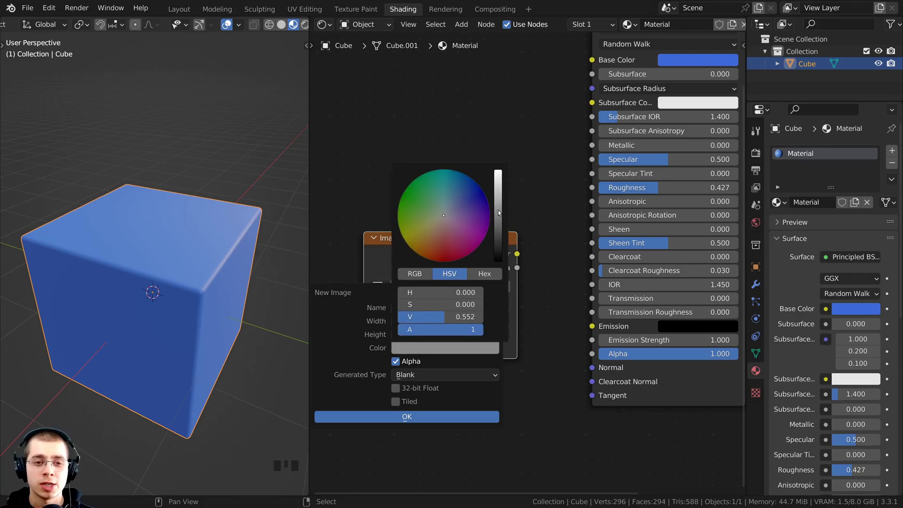
left_click(414, 275)
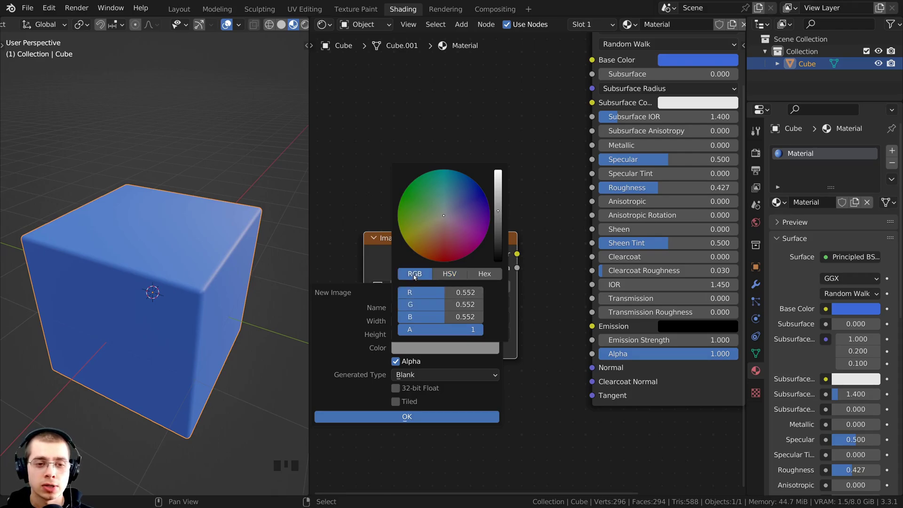
left_click(429, 292)
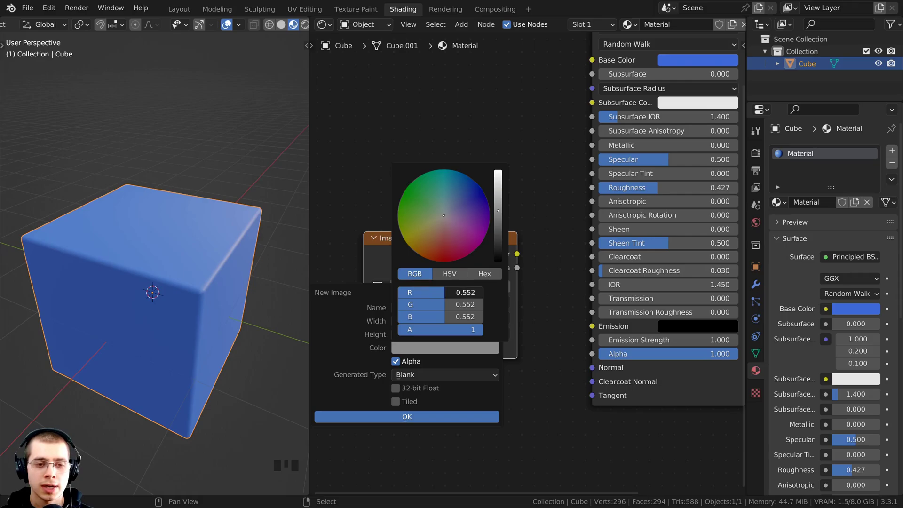
mouse_move(429, 292)
left_mouse_down()
mouse_move(429, 317)
mouse_move(422, 290)
left_mouse_up()
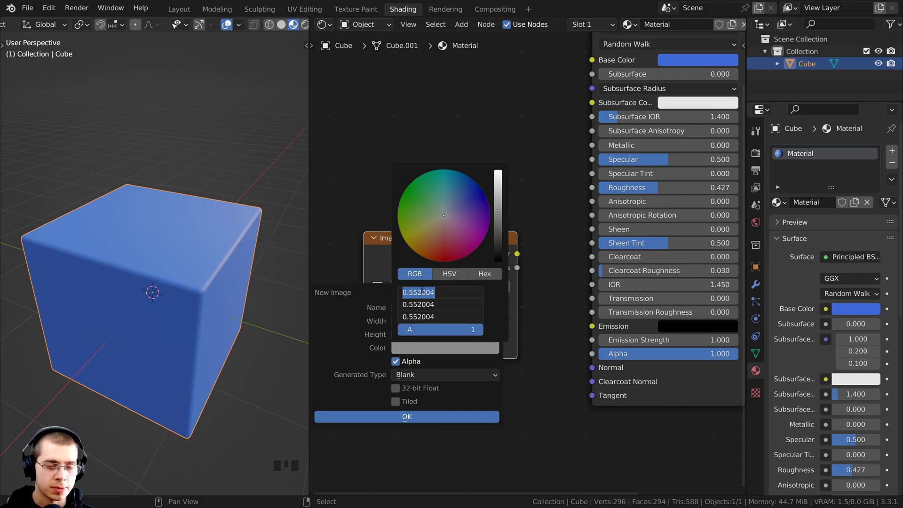
type(".5")
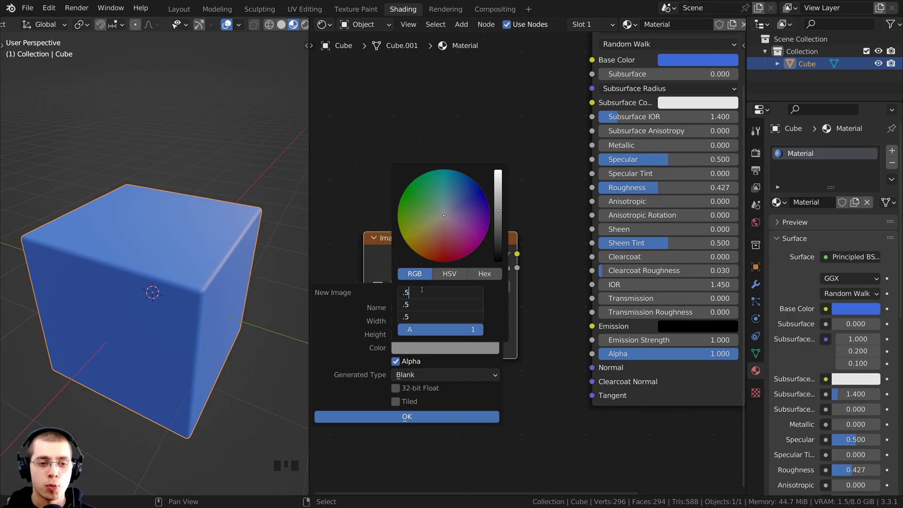
key("Return")
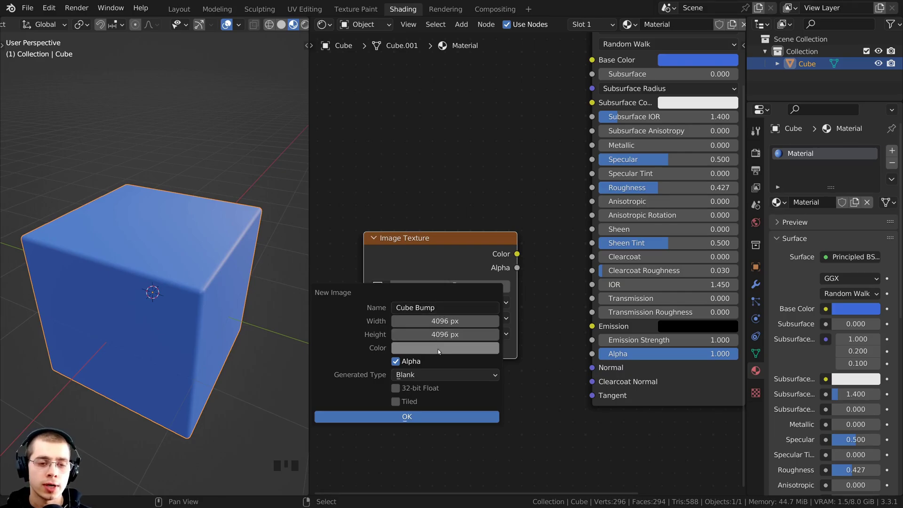
Step: Enable 32-bit Float for the new image and create it in the Image Texture node
left_click(396, 388)
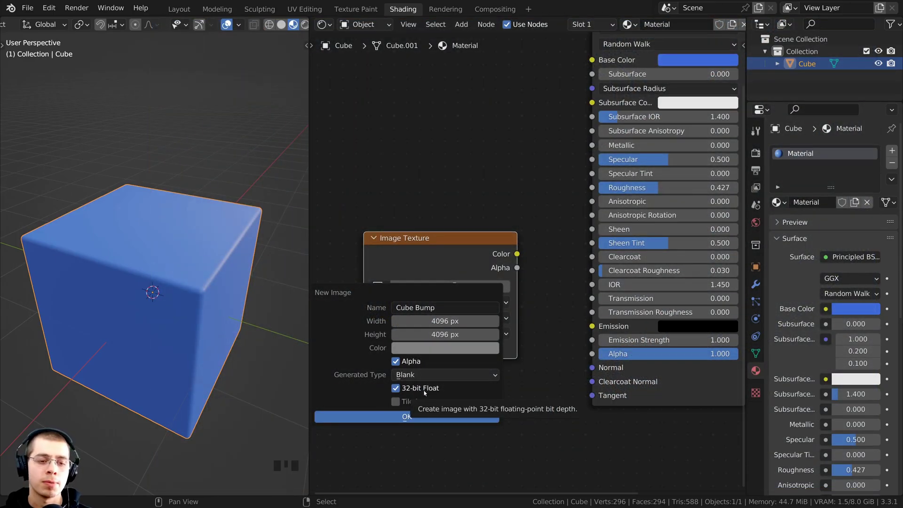
left_click(403, 418)
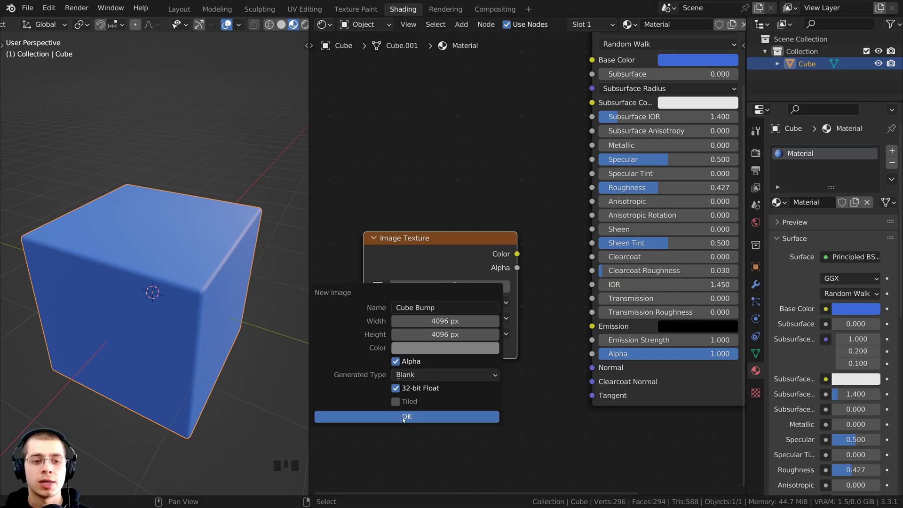
scroll(475, 234, "up", 1)
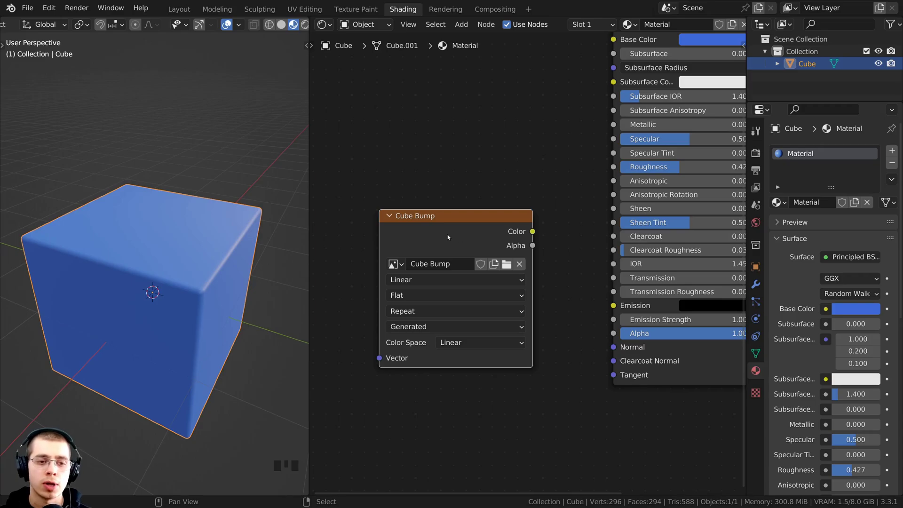
Step: Change the Cube Bump texture node's interpolation to Cubic
left_click(399, 279)
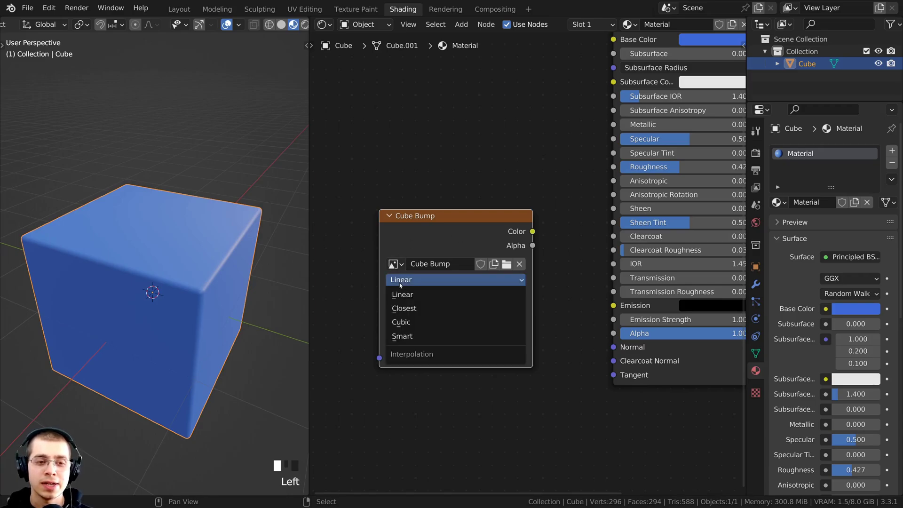
left_click(403, 324)
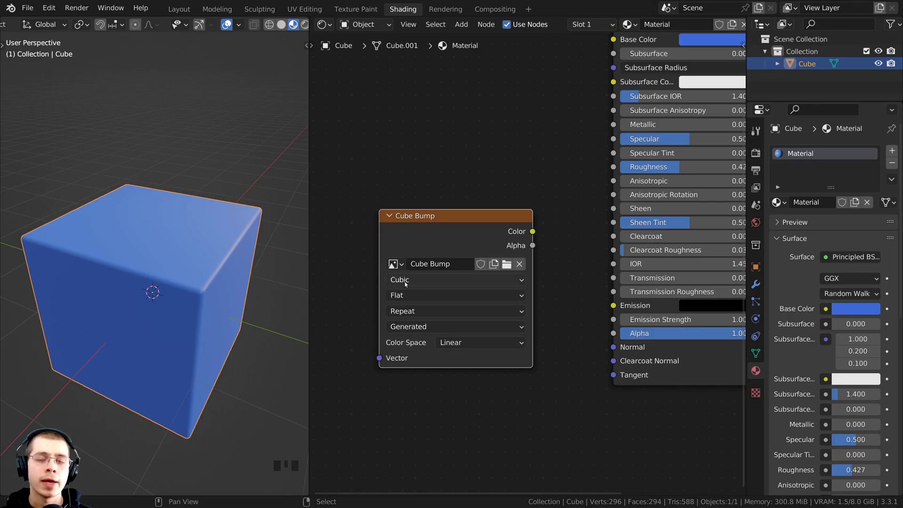
left_click_drag(426, 240, 409, 241)
scroll(408, 245, "up", 1)
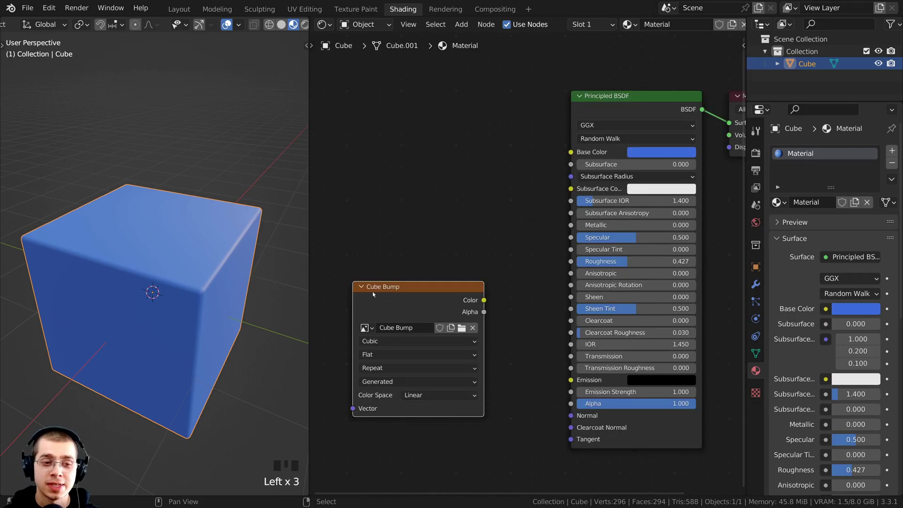
left_click(479, 302)
left_click_drag(425, 231, 509, 282)
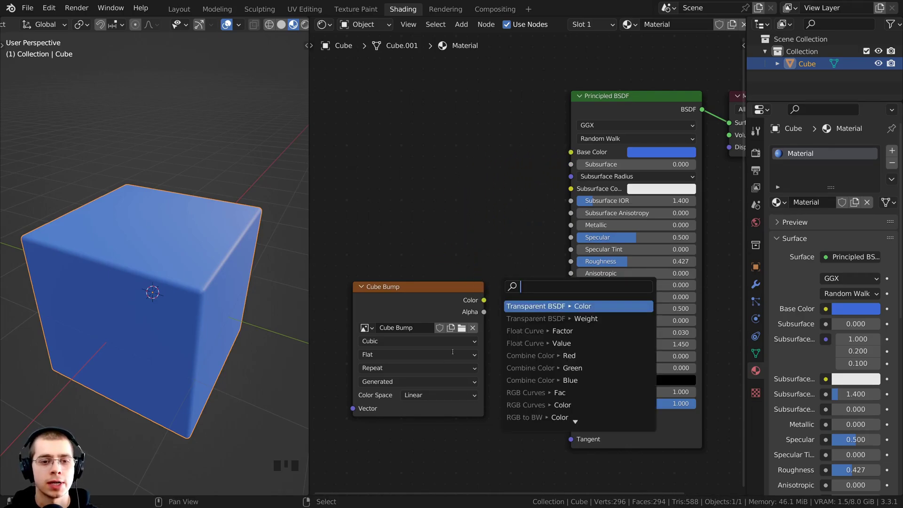
middle_click_drag(489, 344, 485, 288)
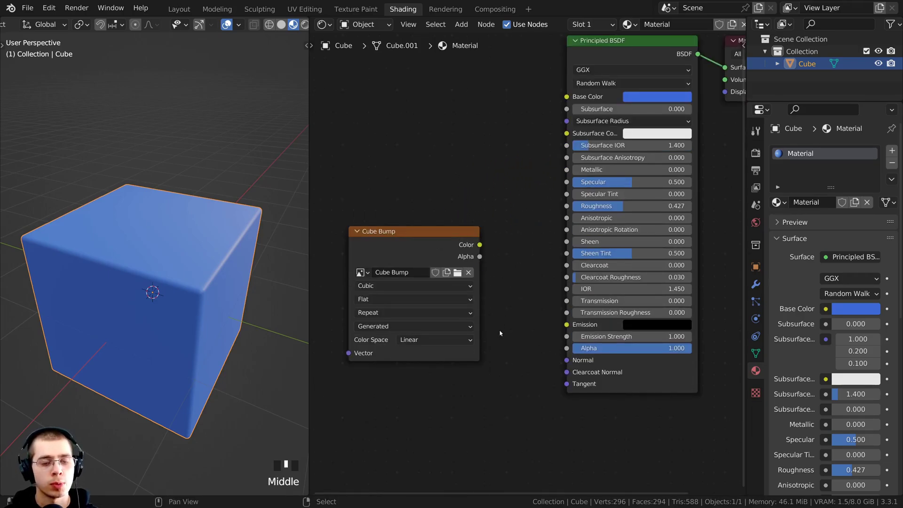
Step: Set the Cube Bump texture node's color space to Non-Color
middle_click_drag(500, 333, 512, 328)
scroll(513, 328, "up", 1)
left_click(416, 332)
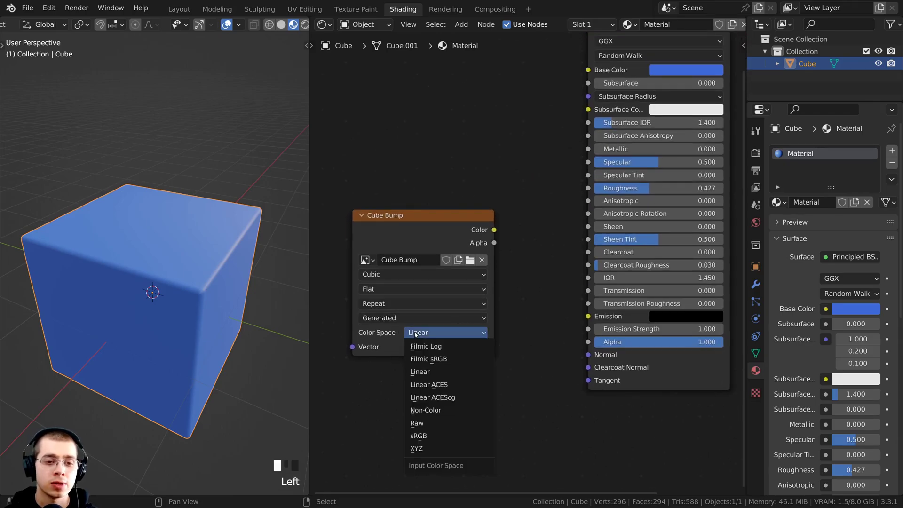
left_click(423, 411)
Step: Connect the Cube Bump node's Color output to the Principled BSDF's Normal input
mouse_move(489, 235)
left_mouse_down()
mouse_move(479, 202)
mouse_move(520, 318)
mouse_move(579, 342)
left_mouse_up()
scroll(480, 250, "down", 1)
scroll(582, 335, "up", 2)
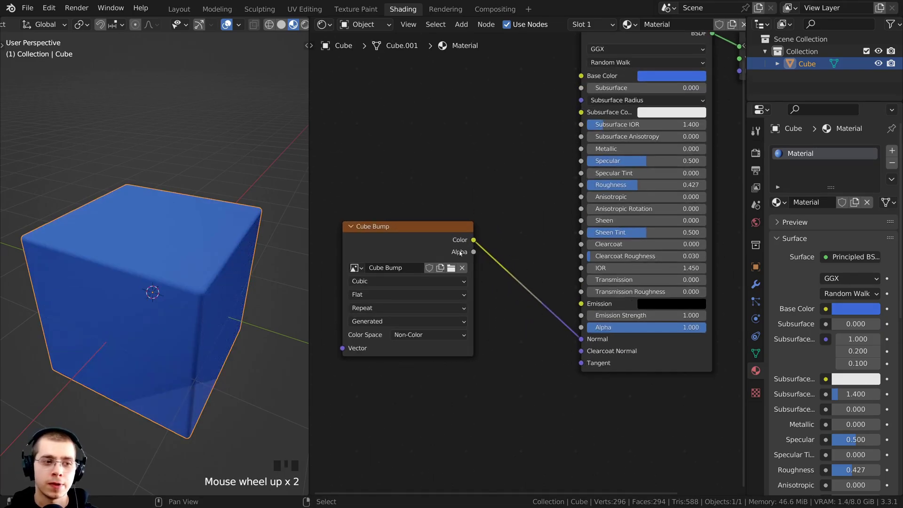
left_click_drag(426, 239, 423, 239)
Step: Add a Bump node and insert it on the link between the Cube Bump texture and the Principled BSDF
key("shift+a")
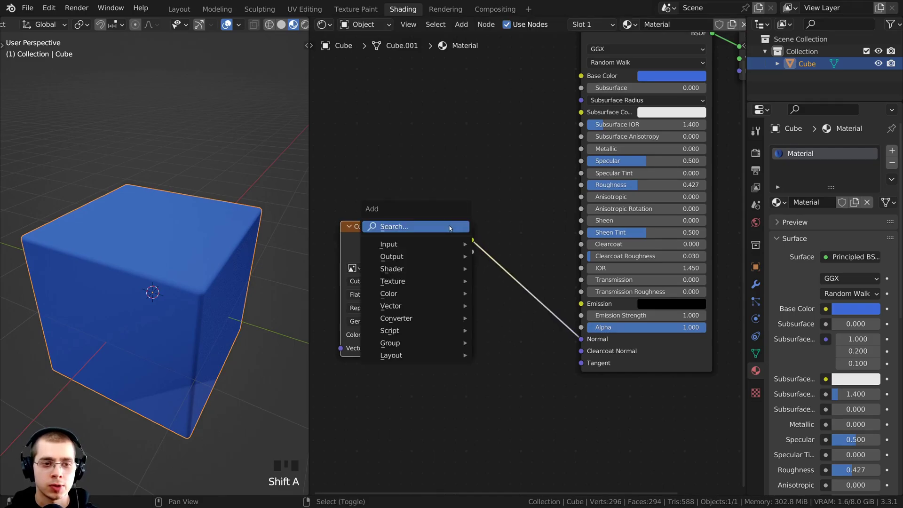
left_click(440, 226)
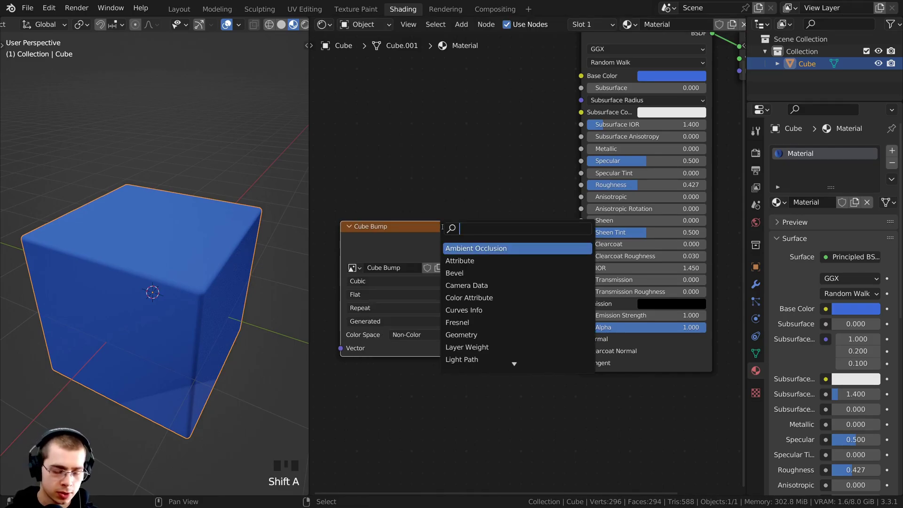
type("bum")
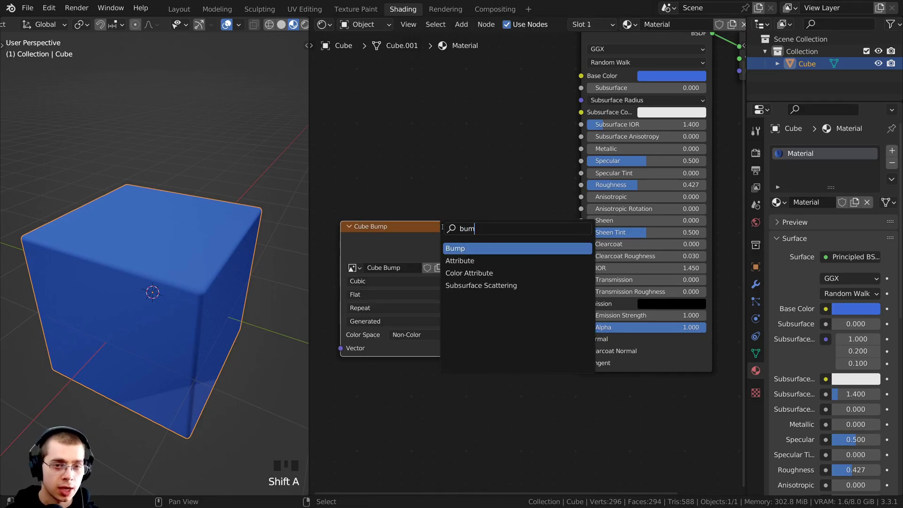
left_click(463, 248)
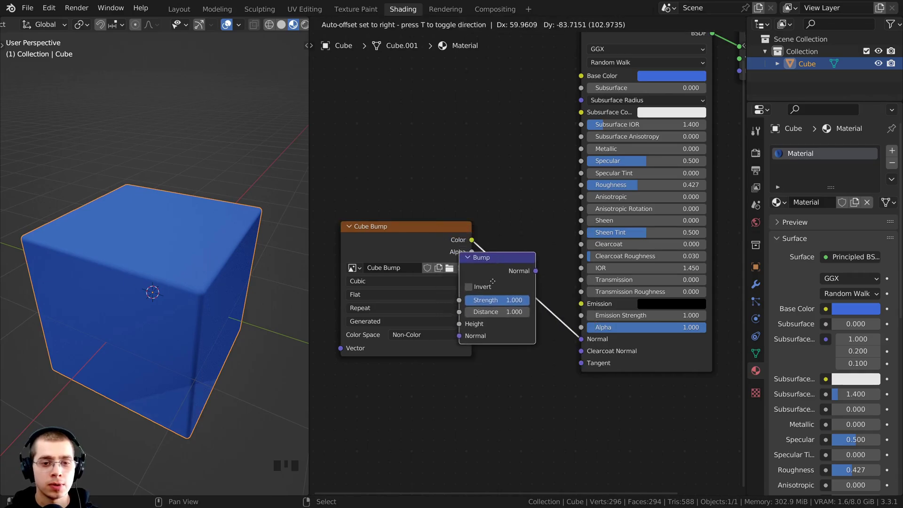
left_click(515, 271)
Step: Move the Cube Bump color link from the Bump node's Normal input to its Height input
scroll(455, 243, "up", 2)
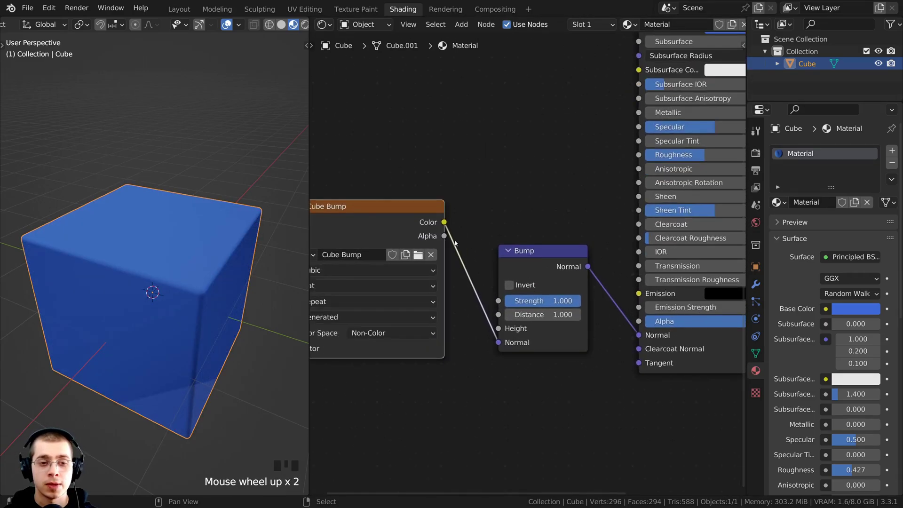
mouse_move(498, 341)
left_mouse_down()
mouse_move(478, 326)
mouse_move(498, 330)
left_mouse_up()
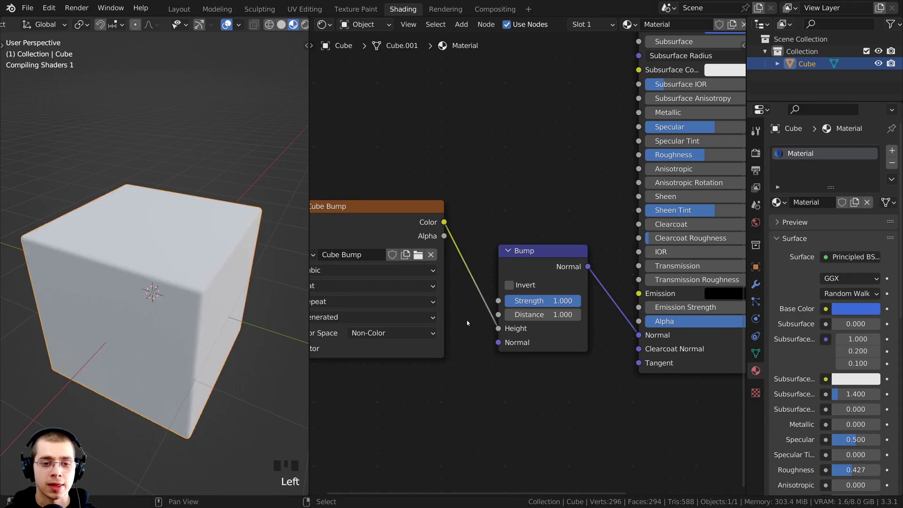
scroll(408, 260, "down", 2)
middle_click_drag(405, 258, 458, 259)
mouse_move(415, 243)
left_mouse_down()
mouse_move(429, 254)
mouse_move(423, 246)
left_mouse_up()
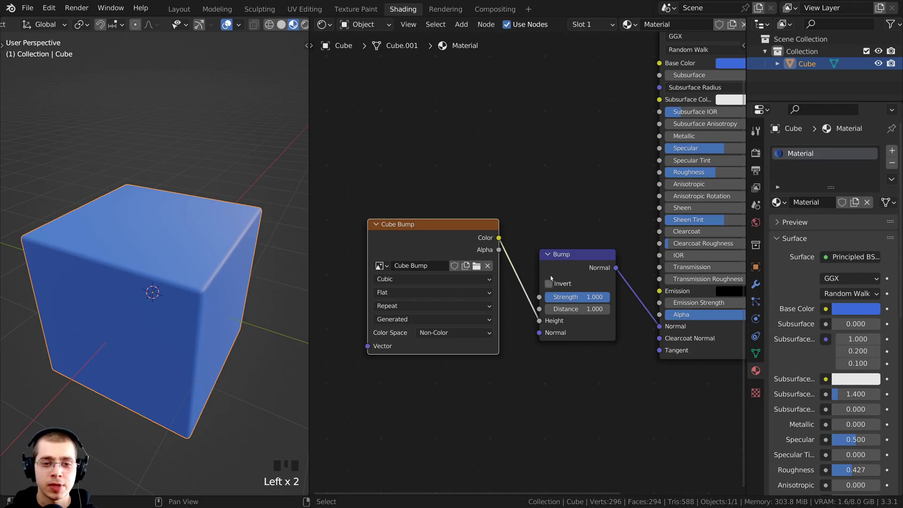
Step: Examine the complete node setup and the cube's shading in the viewport
scroll(596, 261, "down", 1)
middle_click_drag(596, 261, 549, 306)
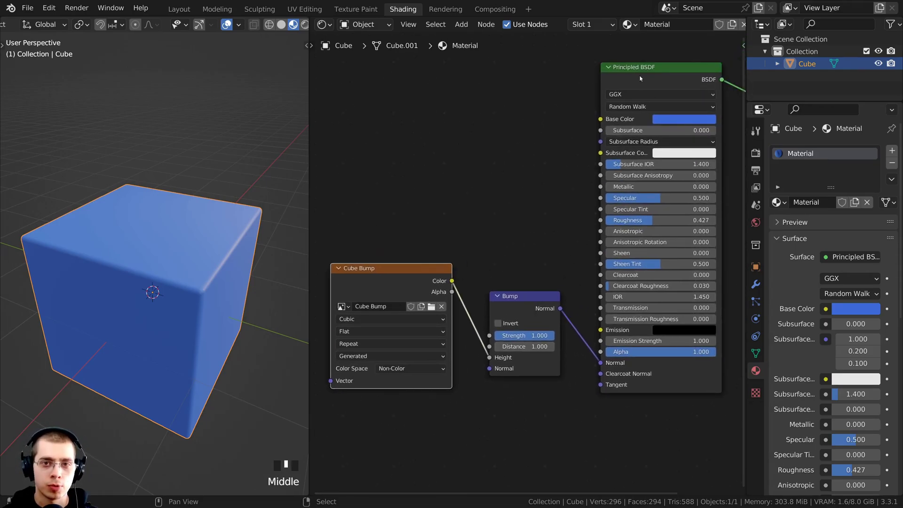
scroll(640, 79, "down", 2)
middle_click_drag(640, 79, 634, 80)
middle_click_drag(549, 146, 550, 137)
scroll(550, 138, "up", 2)
middle_click_drag(189, 202, 64, 204)
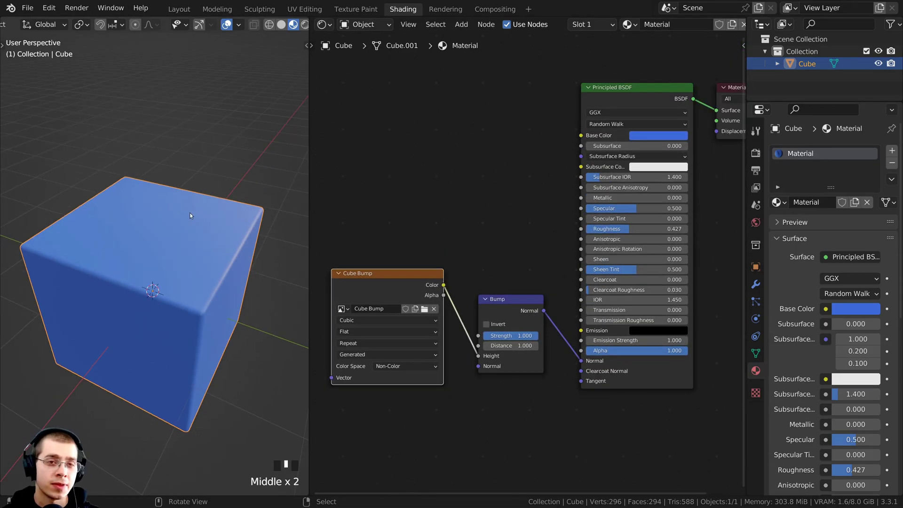
mouse_move(213, 229)
middle_mouse_down("shift")
mouse_move(197, 234)
mouse_move(207, 165)
mouse_move(242, 208)
mouse_move(201, 233)
middle_mouse_up("shift")
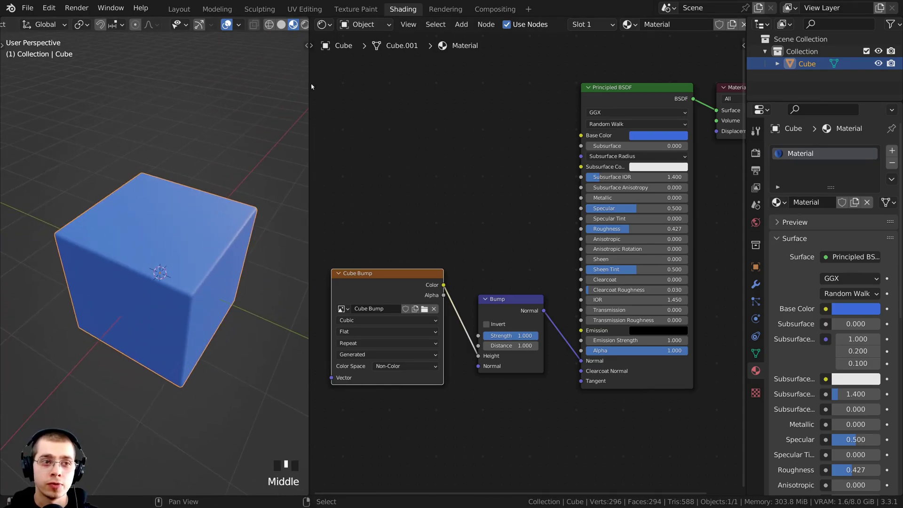
Step: Switch to the UV Editing workspace and examine the cube's unwrapped UV layout with the whole mesh selected
left_click(298, 10)
scroll(565, 264, "down", 1)
scroll(565, 264, "up", 5)
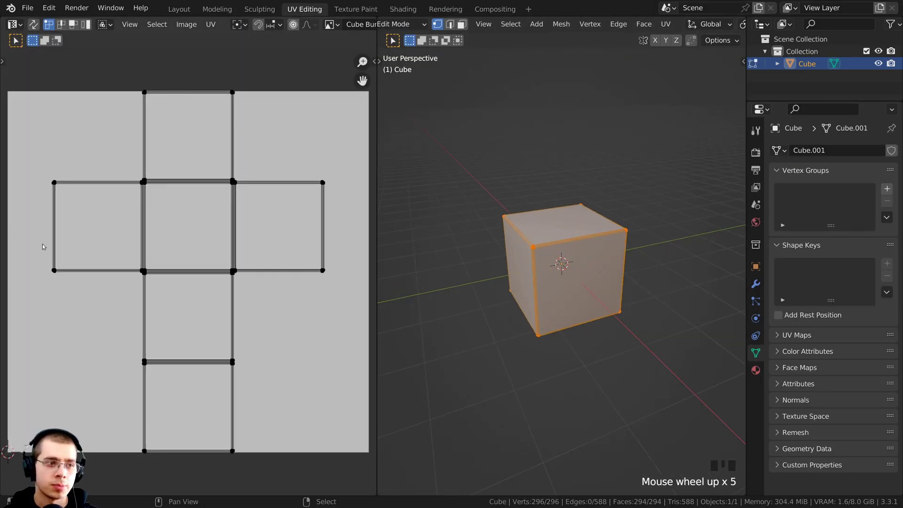
middle_click_drag(264, 248, 272, 227)
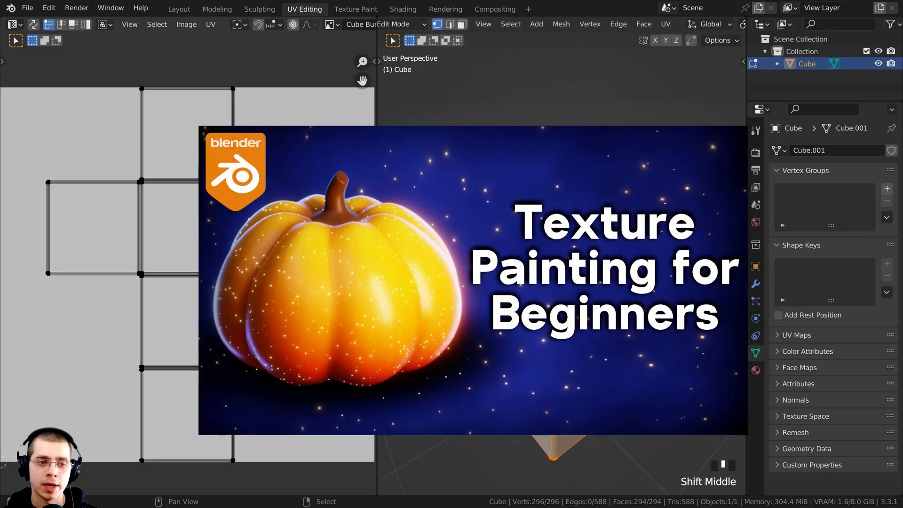
key("a")
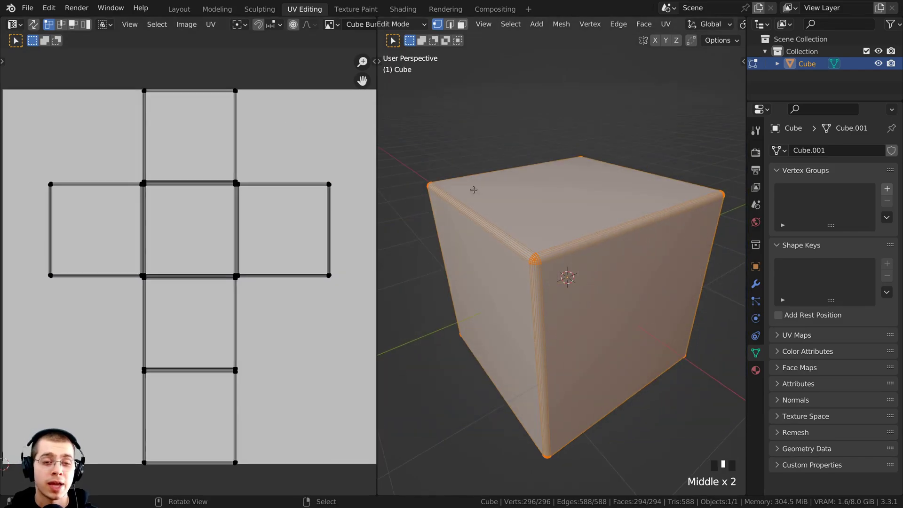
middle_click_drag(488, 159, 415, 98)
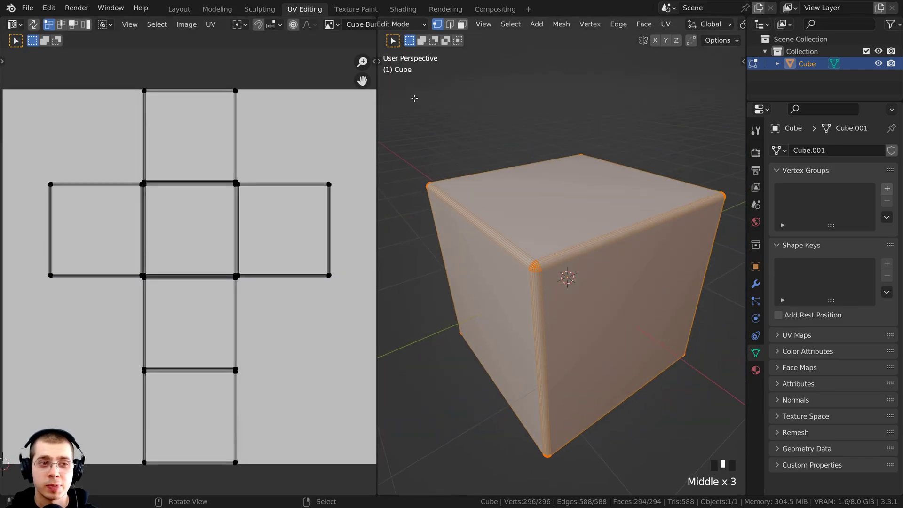
Step: Switch to the Texture Paint workspace and check that the cube is in Texture Paint mode
left_click(346, 13)
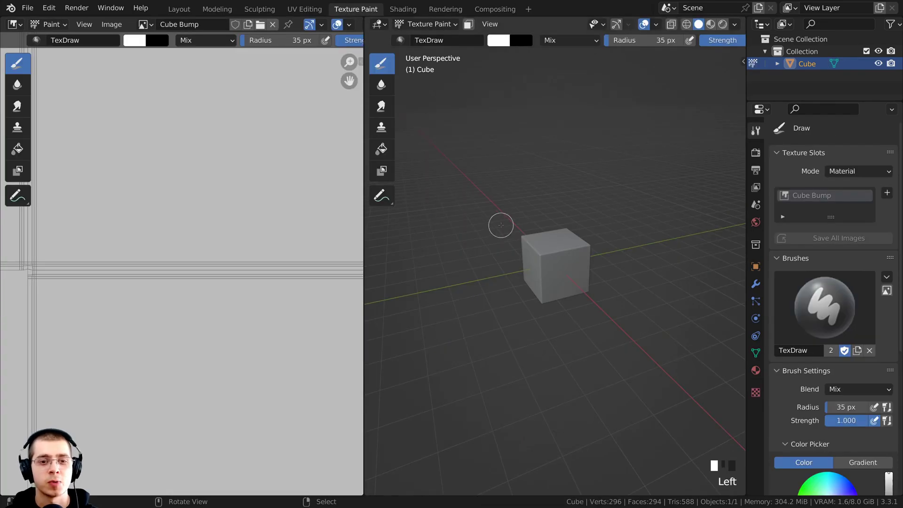
scroll(500, 221, "up", 3)
left_click(428, 24)
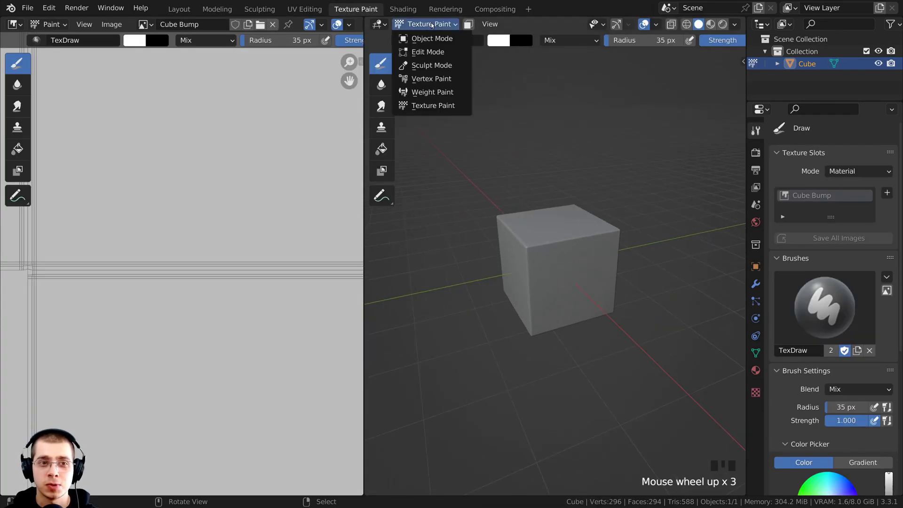
scroll(470, 217, "up", 1)
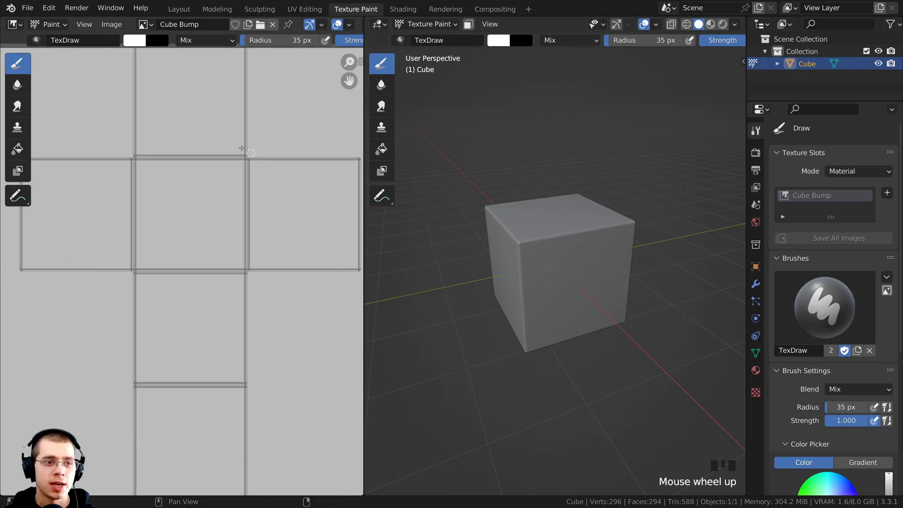
scroll(203, 173, "down", 1)
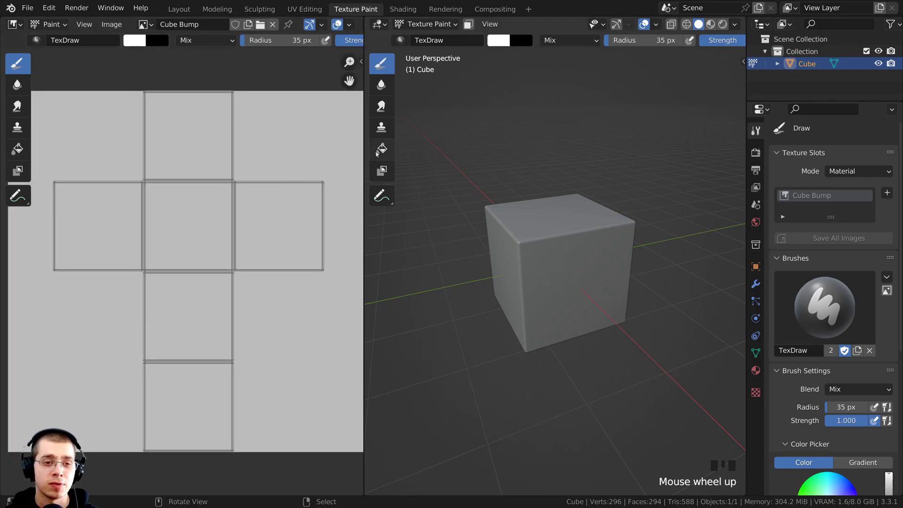
Step: Enlarge the 3D viewport over most of the image editor and bring the cube closer into view
left_click_drag(364, 136, 27, 173)
scroll(383, 269, "down", 2)
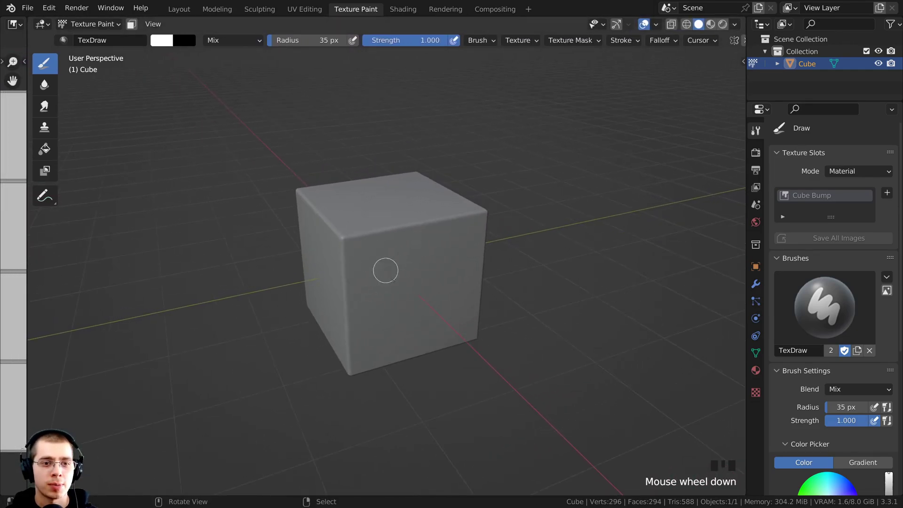
middle_click_drag(383, 268, 455, 239)
scroll(470, 247, "up", 2)
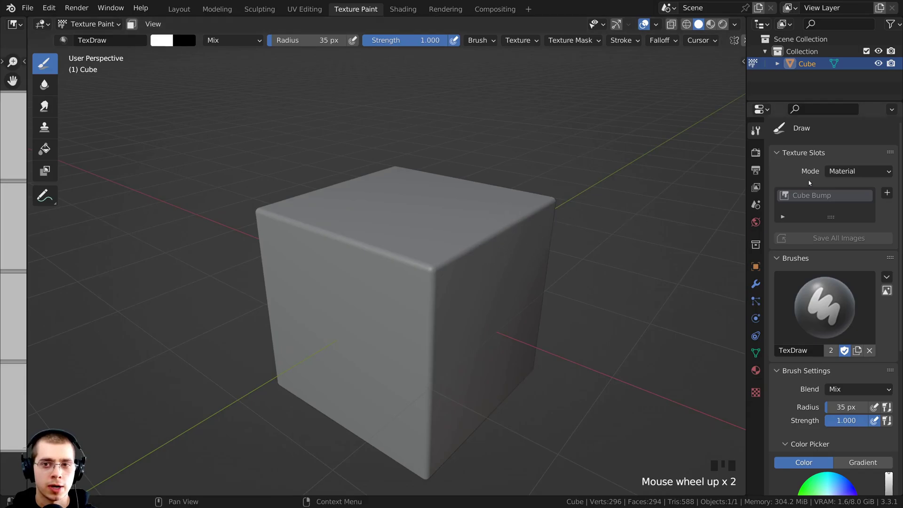
Step: Look through the Draw brush's texture slot, radius, strength, color, stroke and falloff settings
middle_click_drag(542, 41, 254, 44)
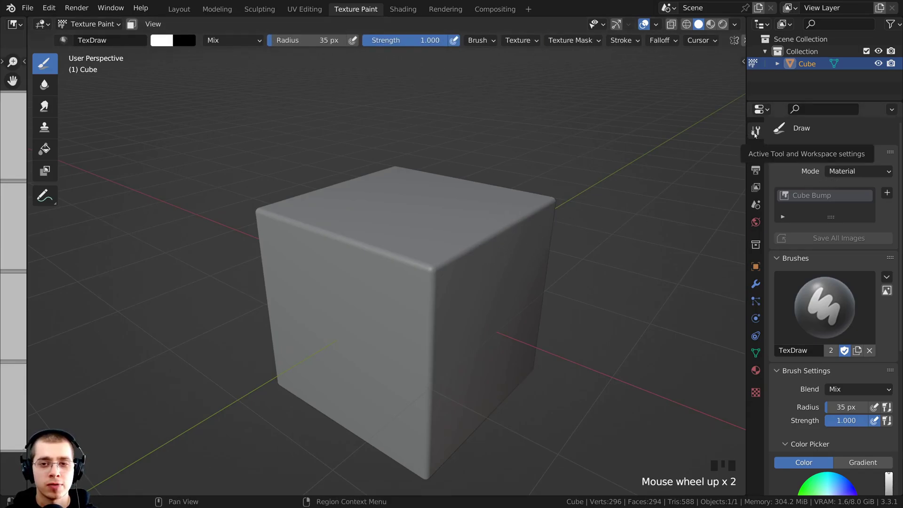
scroll(833, 282, "down", 8)
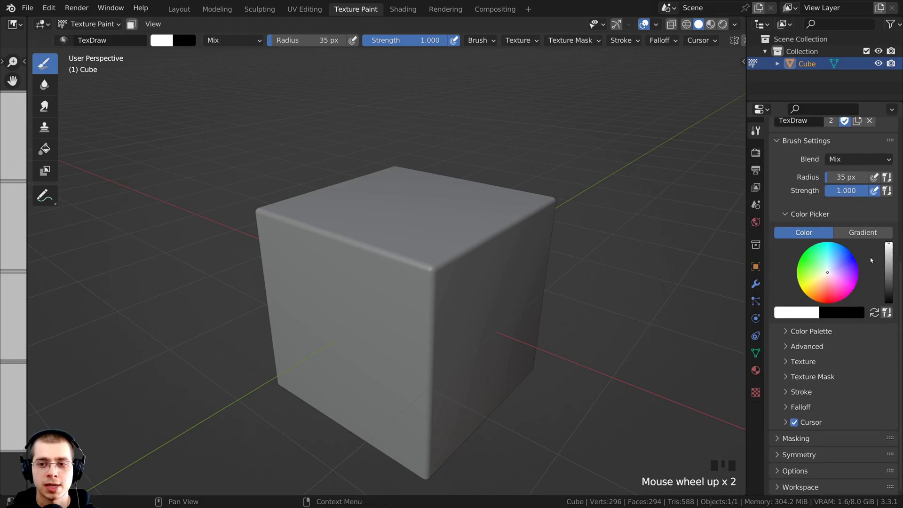
scroll(865, 261, "up", 4)
scroll(866, 261, "up", 6)
Step: Switch the 3D viewport's shading to Material Preview for painting on the cube
middle_click_drag(573, 259, 571, 230)
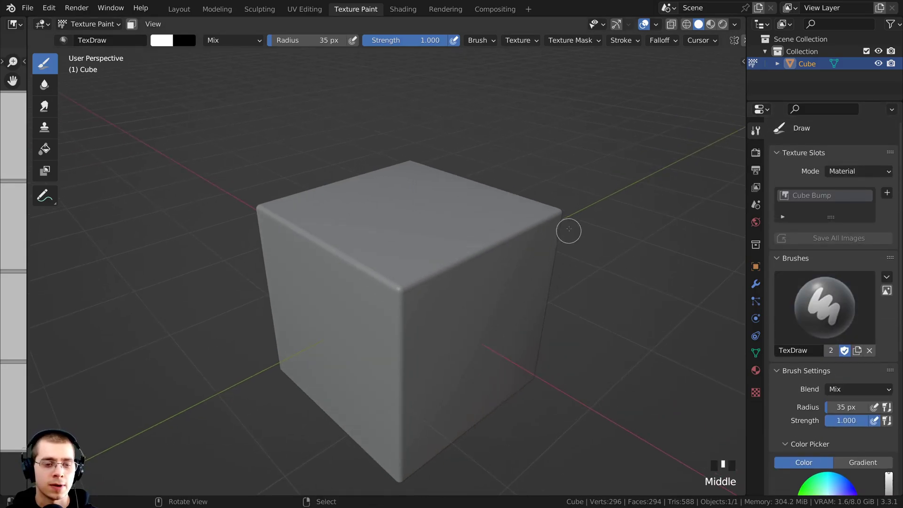
key("z")
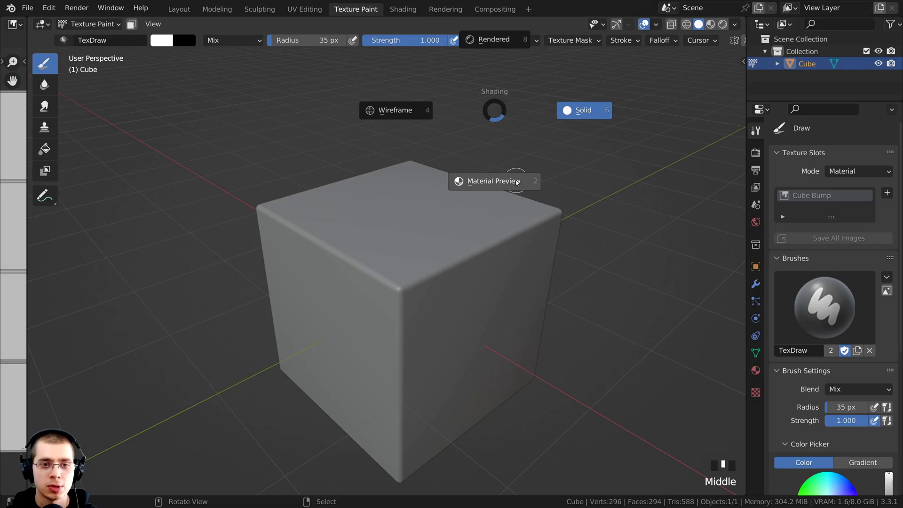
left_click(518, 182)
middle_click_drag(474, 185, 377, 188)
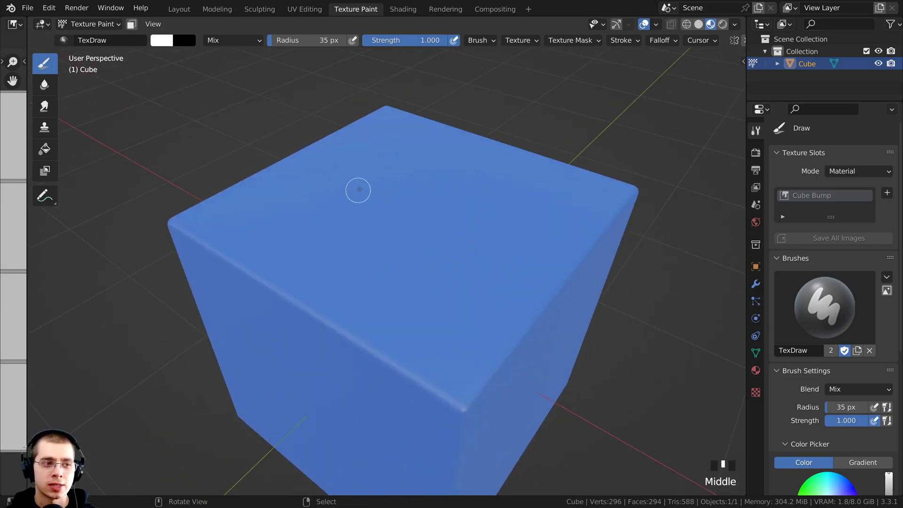
scroll(450, 235, "up", 2)
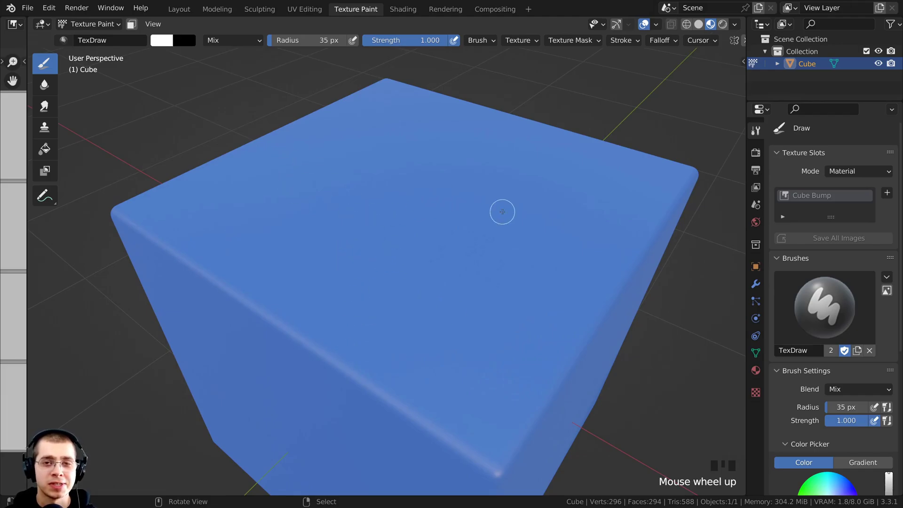
middle_click_drag(476, 248, 466, 187)
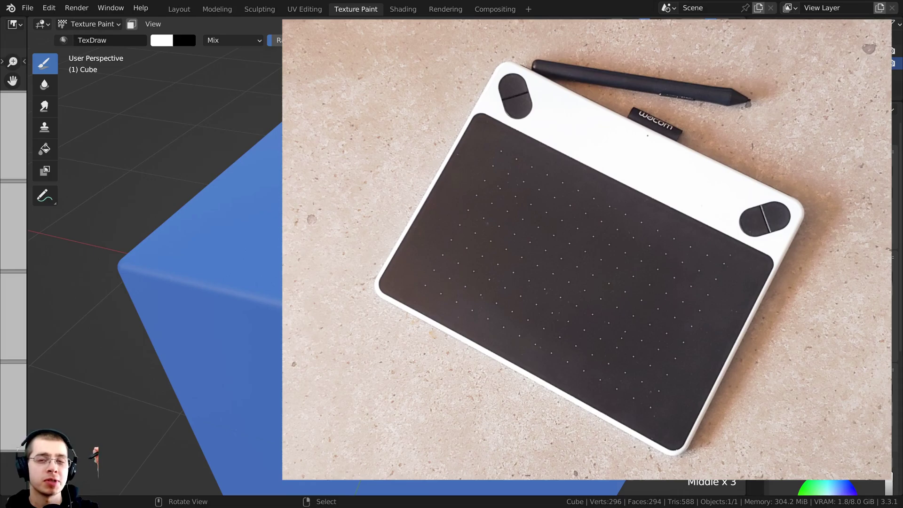
middle_click_drag(466, 202, 485, 174, "shift")
mouse_move(480, 221)
middle_mouse_down()
mouse_move(477, 247)
mouse_move(480, 221)
middle_mouse_up()
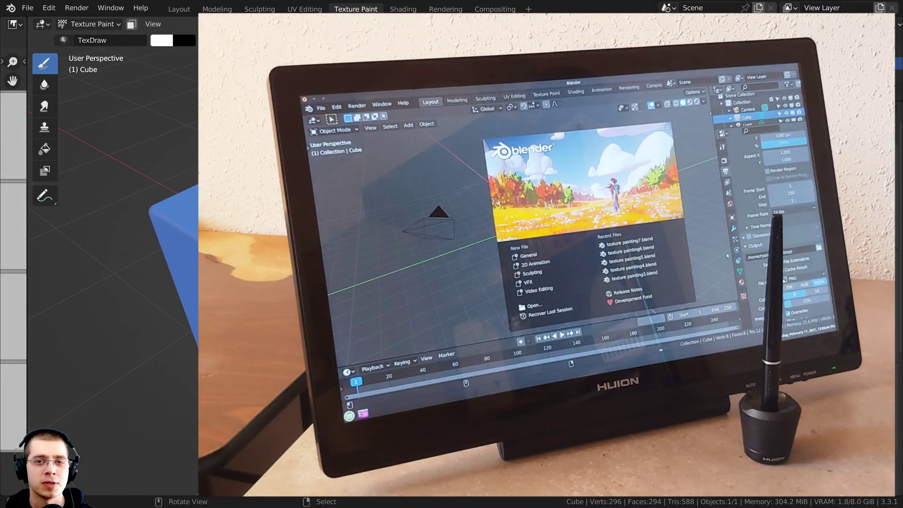
mouse_move(480, 225)
middle_mouse_down()
mouse_move(466, 224)
mouse_move(466, 236)
mouse_move(482, 232)
middle_mouse_up()
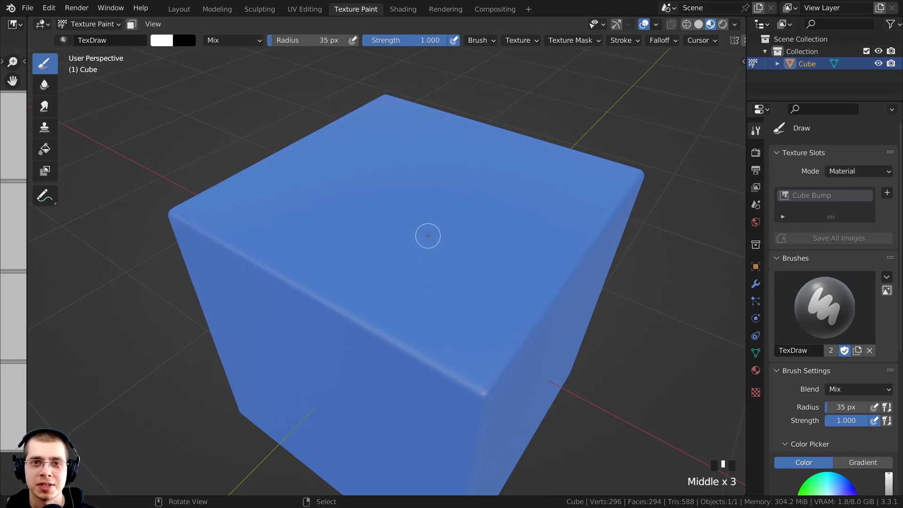
Step: Set the brush color to white and paint a short stroke on the cube's top face near one corner
middle_click_drag(427, 236, 330, 160)
left_click(162, 42)
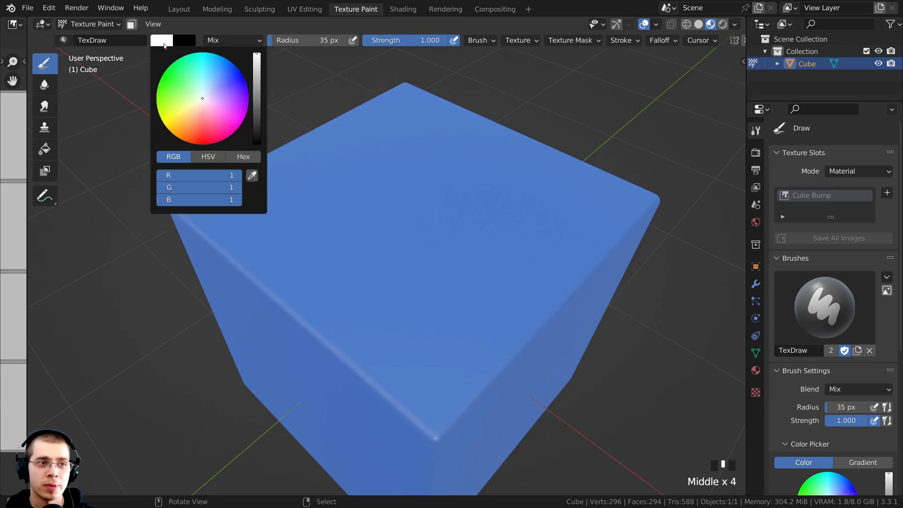
mouse_move(256, 66)
left_mouse_down()
mouse_move(257, 78)
mouse_move(256, 50)
left_mouse_up()
mouse_move(325, 238)
middle_mouse_down("ctrl")
mouse_move(324, 227)
mouse_move(280, 259)
mouse_move(320, 246)
mouse_move(300, 280)
middle_mouse_up("ctrl")
mouse_move(301, 280)
left_mouse_down()
mouse_move(316, 290)
mouse_move(297, 288)
mouse_move(328, 294)
left_mouse_up()
mouse_move(328, 294)
middle_mouse_down("ctrl")
mouse_move(318, 240)
mouse_move(329, 254)
mouse_move(317, 250)
middle_mouse_up("ctrl")
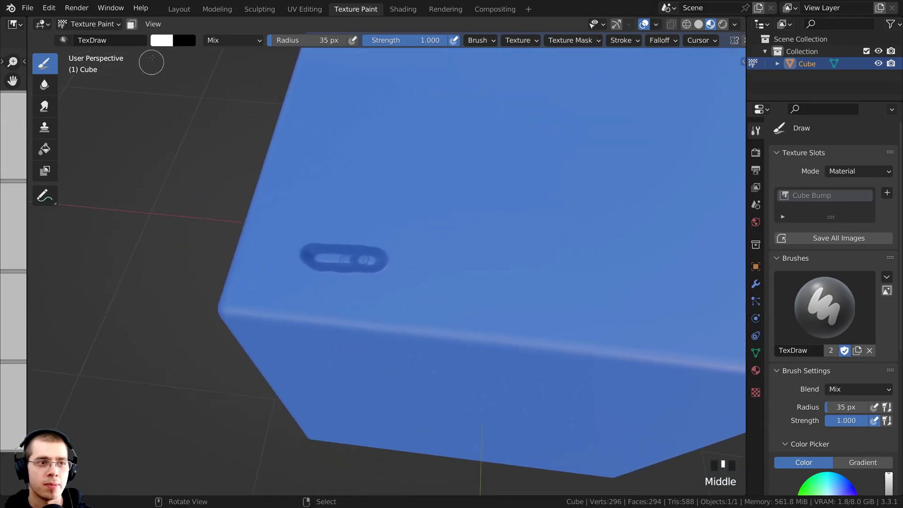
Step: Set the brush color to black and paint a short stroke beside the white one on the top face
left_click(167, 46)
left_click(165, 44)
left_click(166, 43)
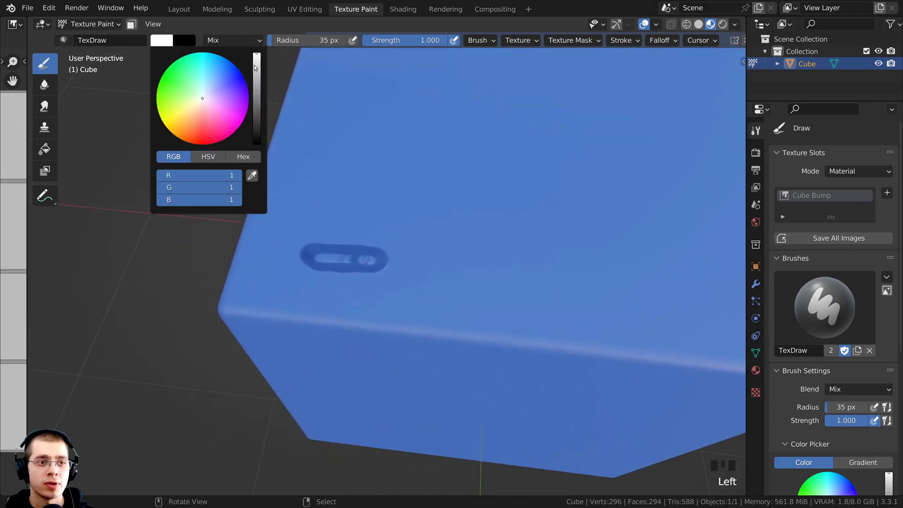
left_click_drag(257, 69, 262, 153)
middle_click_drag(317, 224, 329, 268)
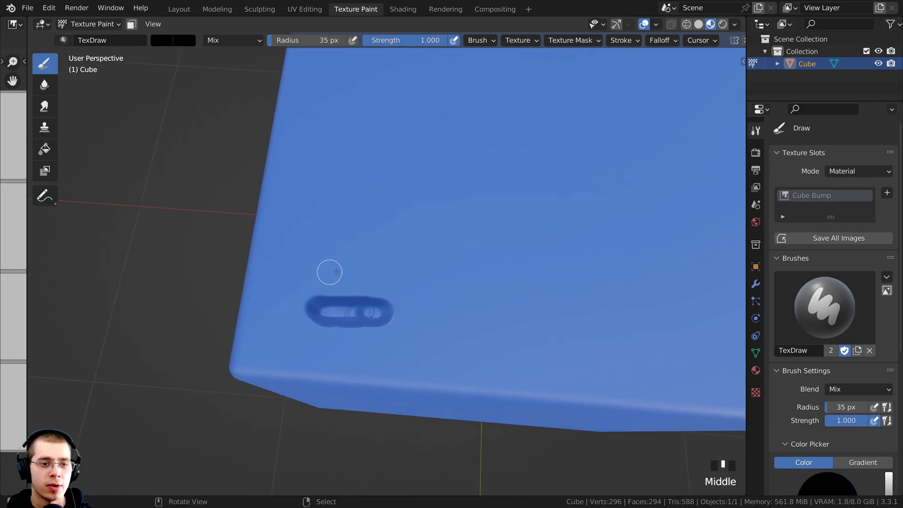
mouse_move(329, 268)
left_mouse_down()
mouse_move(360, 266)
mouse_move(337, 266)
left_mouse_up()
left_click_drag(338, 267, 355, 263)
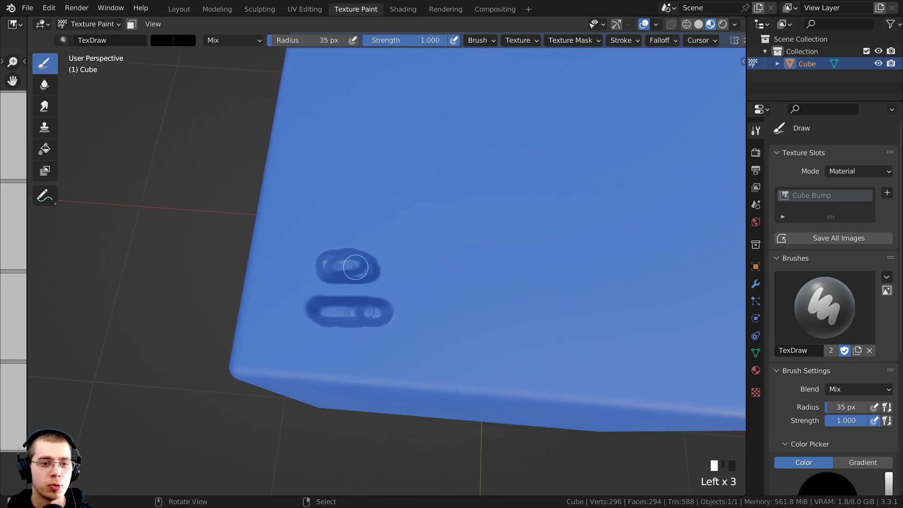
Step: Paint a cluster of irregular black damage marks along the cube's front top edge
middle_click_drag(355, 263, 353, 236, "ctrl")
mouse_move(348, 269)
left_mouse_down()
mouse_move(346, 258)
mouse_move(317, 266)
left_mouse_up()
mouse_move(348, 268)
middle_mouse_down("ctrl")
mouse_move(383, 338)
mouse_move(376, 282)
middle_mouse_up("ctrl")
mouse_move(376, 283)
middle_mouse_down("ctrl")
mouse_move(375, 266)
mouse_move(355, 276)
middle_mouse_up("ctrl")
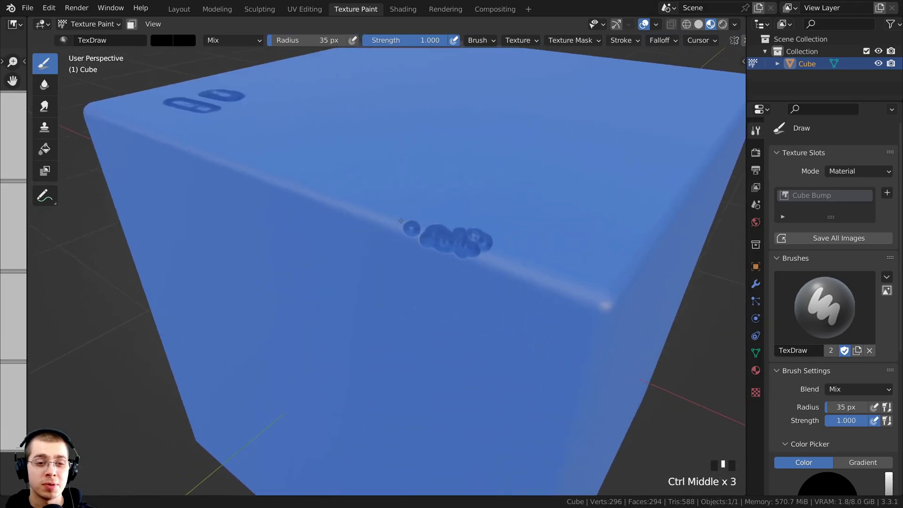
middle_click_drag(401, 220, 383, 252)
mouse_move(383, 253)
left_mouse_down()
mouse_move(350, 273)
mouse_move(358, 288)
mouse_move(304, 252)
left_mouse_up()
mouse_move(286, 229)
middle_mouse_down()
mouse_move(339, 256)
mouse_move(379, 256)
middle_mouse_up()
middle_click_drag(379, 257, 394, 286, "ctrl")
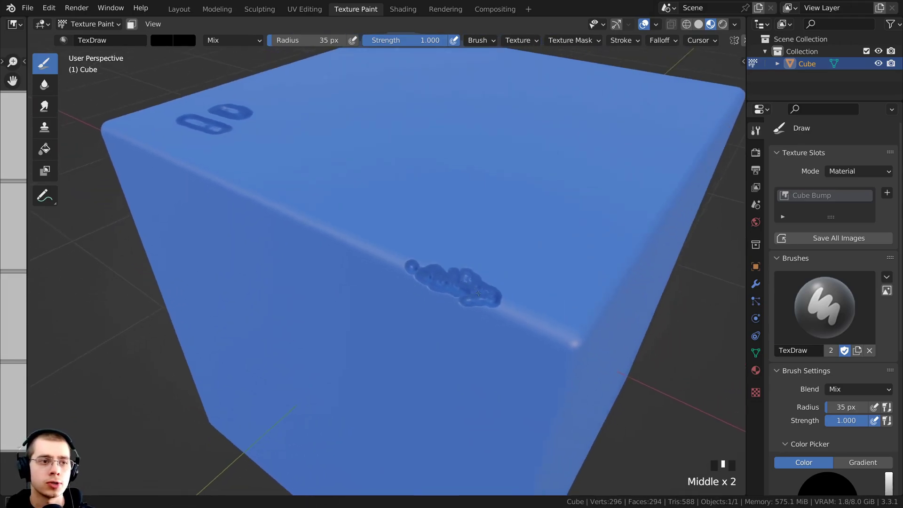
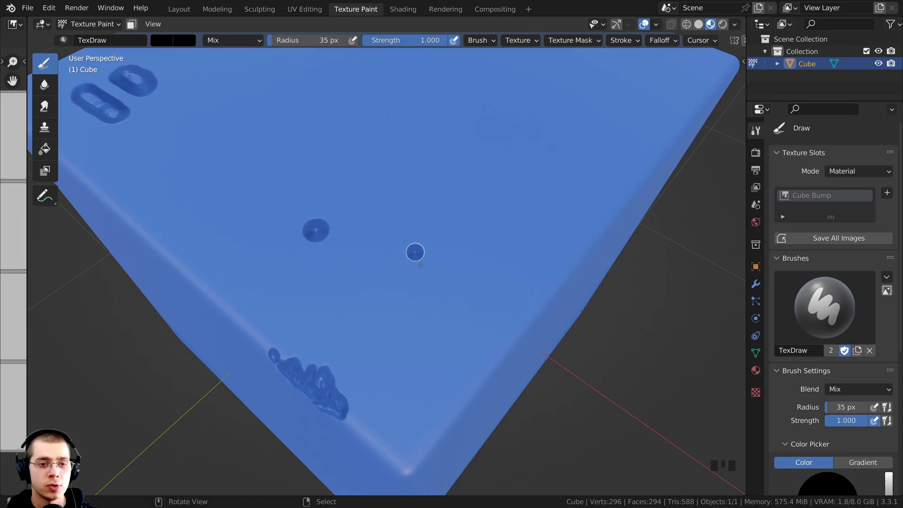
Step: Set the brush's stroke method to Line and its radius to 11 px
mouse_move(420, 265)
middle_mouse_down()
mouse_move(442, 322)
mouse_move(427, 319)
mouse_move(508, 198)
middle_mouse_up()
left_click(623, 42)
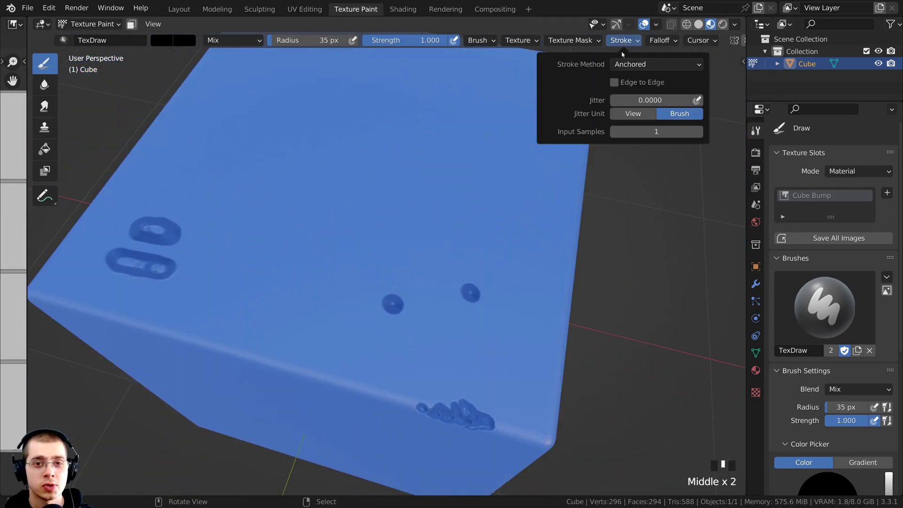
left_click(639, 66)
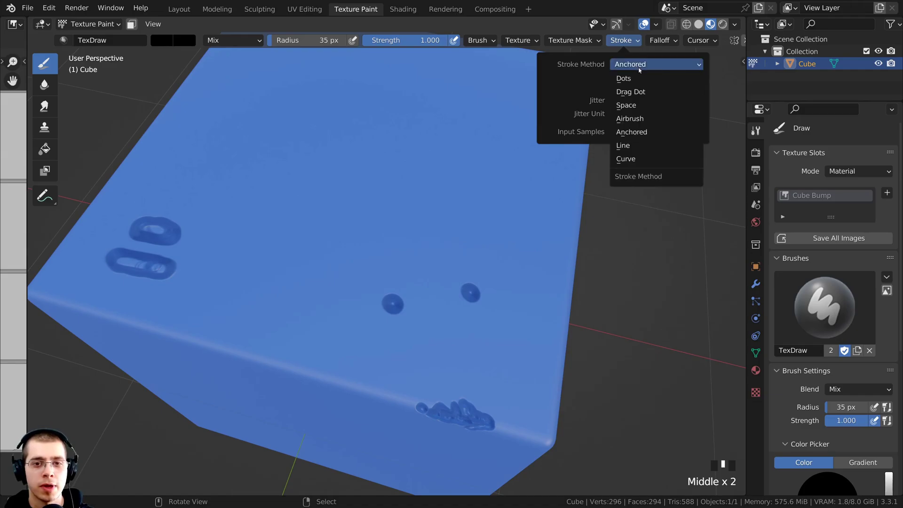
left_click(630, 147)
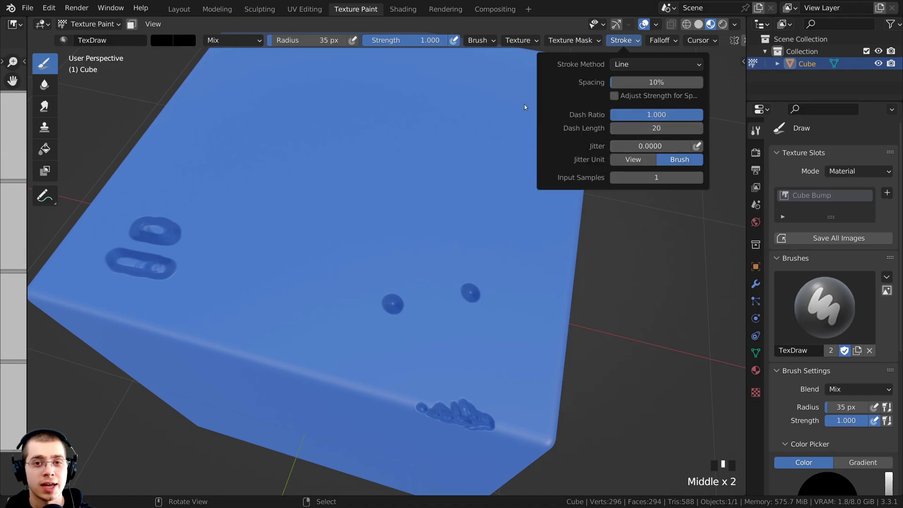
key("f")
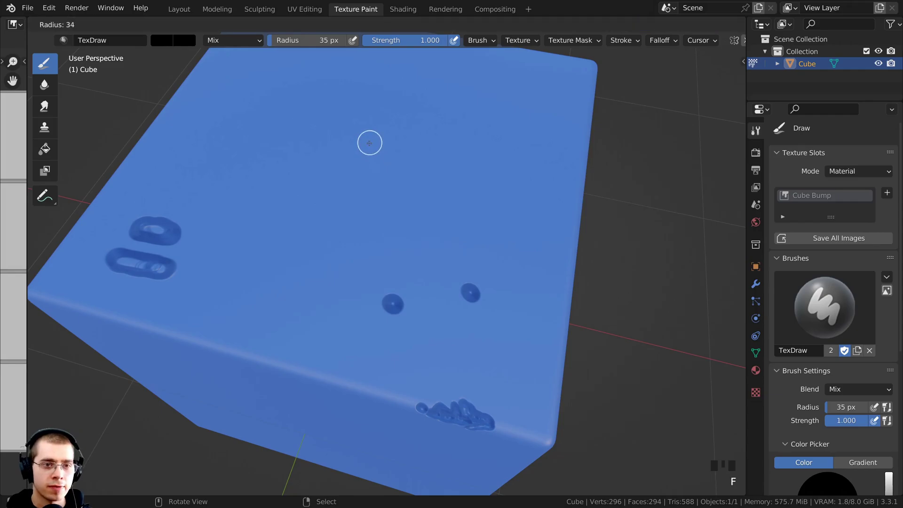
left_click(361, 145)
Step: Paint a straight black line on the cube's top face, parallel to and just inside the back edge
middle_click_drag(361, 145, 361, 158)
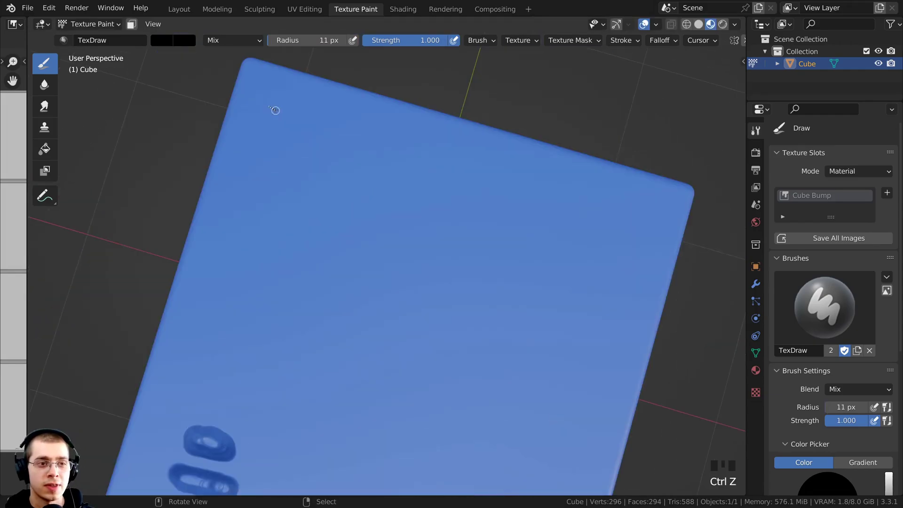
left_click_drag(270, 106, 425, 154)
middle_click_drag(426, 155, 411, 199, "shift")
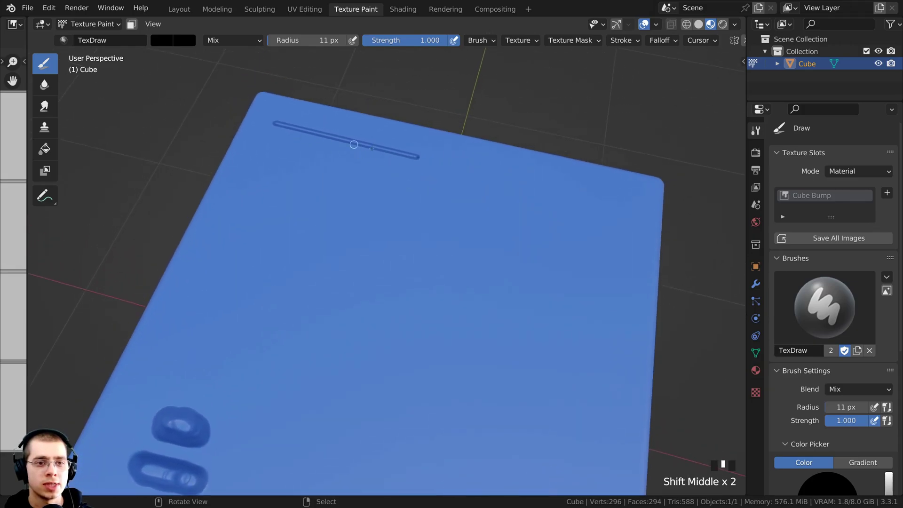
middle_click_drag(406, 155, 397, 197, "ctrl")
Step: From the top view, paint connected straight lines that close a panel outline with one diagonally cut corner
key("KP_7")
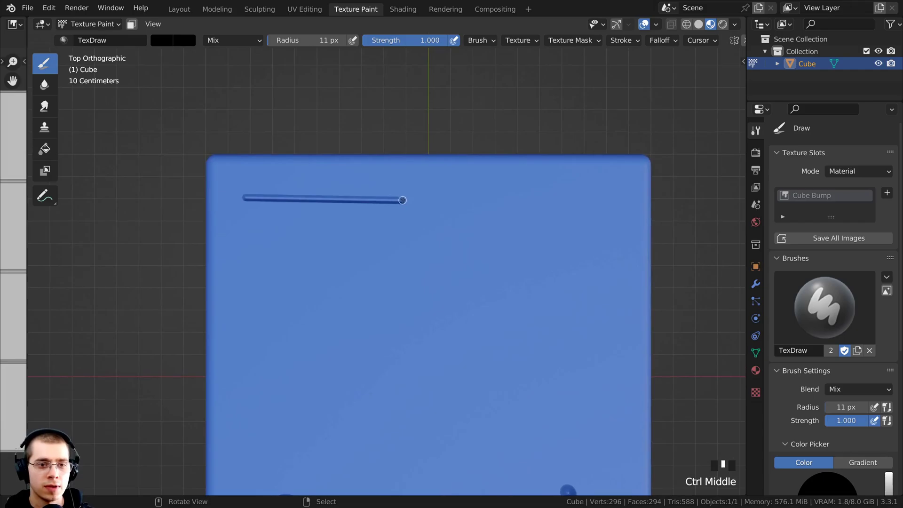
mouse_move(402, 200)
left_mouse_down()
mouse_move(463, 280)
mouse_move(461, 362)
left_mouse_up()
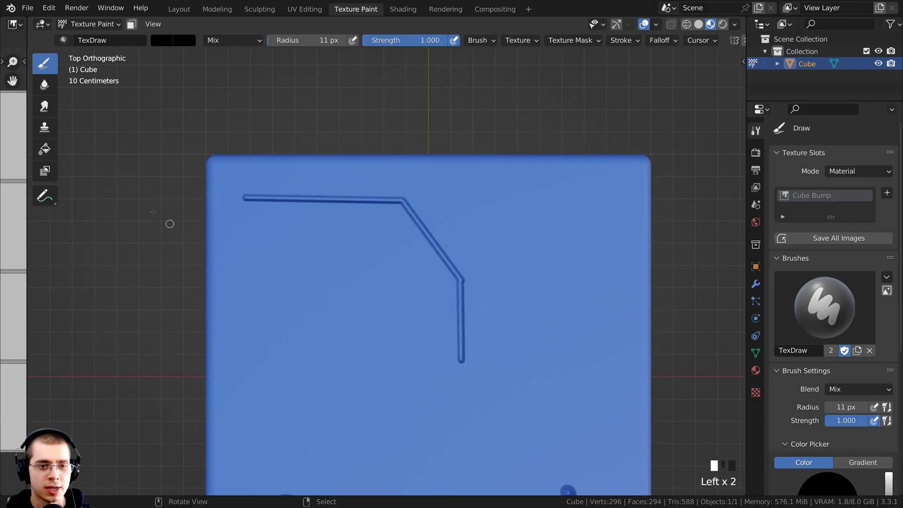
left_click_drag(241, 200, 242, 223)
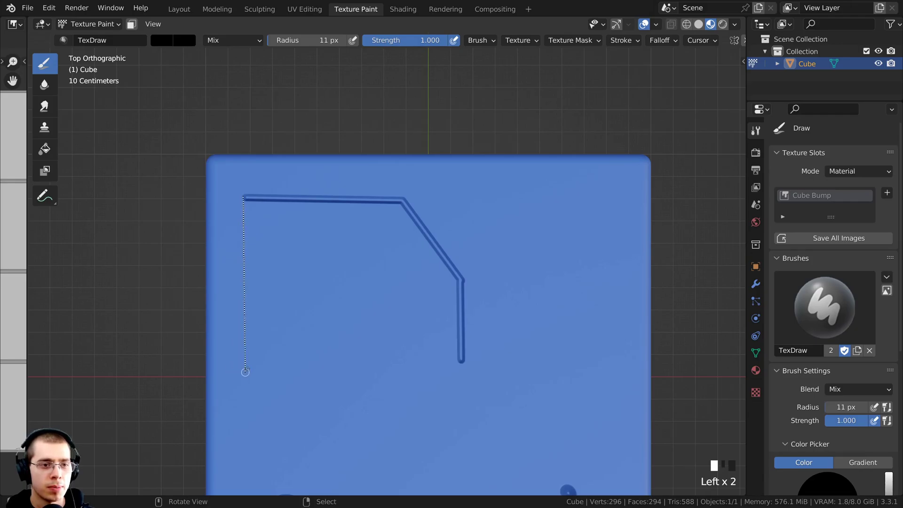
mouse_move(245, 372)
left_mouse_down()
mouse_move(243, 360)
mouse_move(444, 352)
mouse_move(461, 362)
left_mouse_up()
scroll(352, 245, "up", 1)
key("ctrl+z")
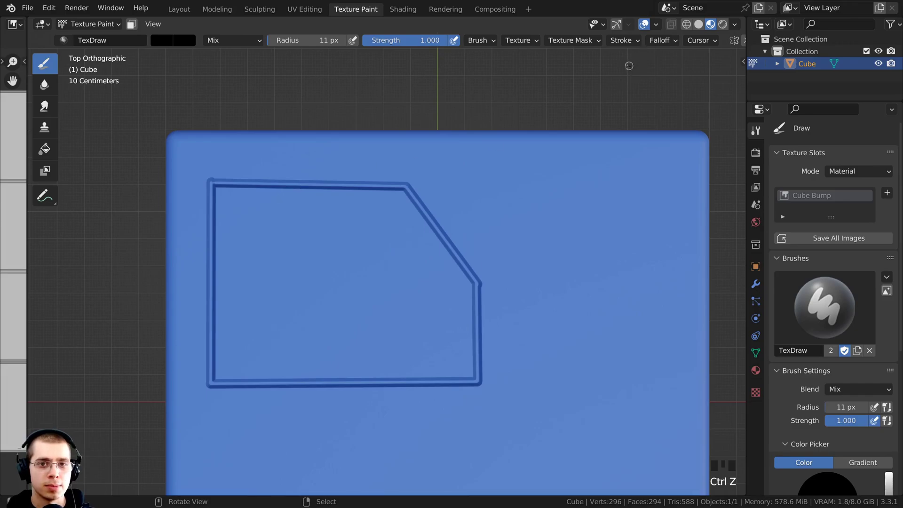
Step: Set the stroke method to Anchored and paint a small round rivet inside each of the panel's two upper corners
left_click(624, 41)
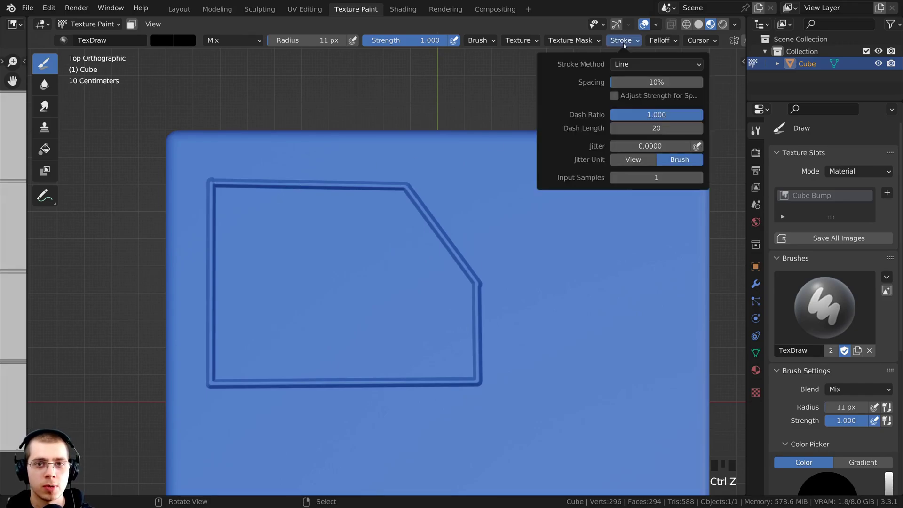
left_click(622, 69)
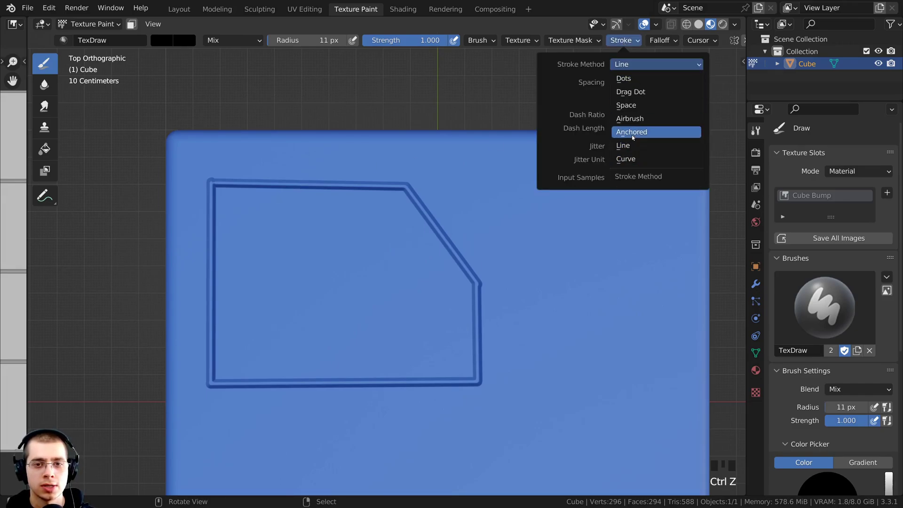
left_click(687, 134)
middle_click_drag(371, 255, 381, 193, "ctrl")
left_click(403, 174)
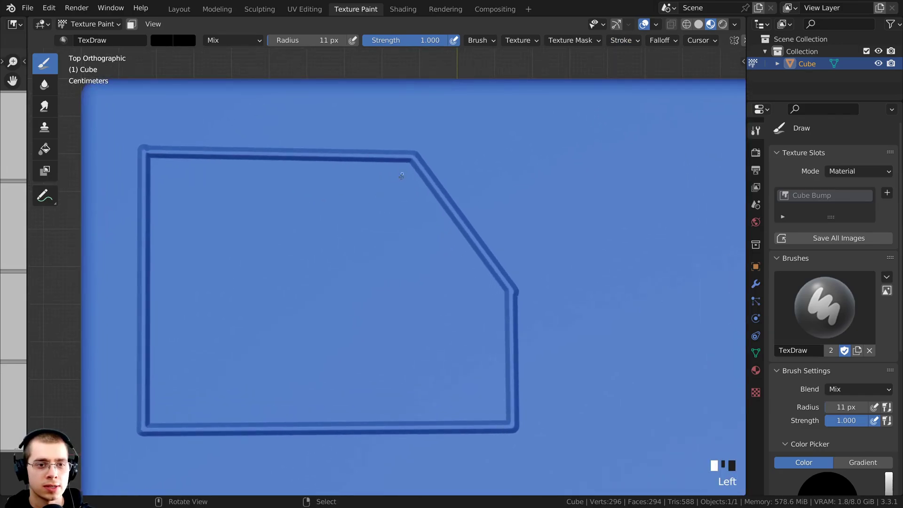
left_click(164, 169)
scroll(377, 154, "down", 1)
middle_click_drag(376, 153, 331, 174, "shift")
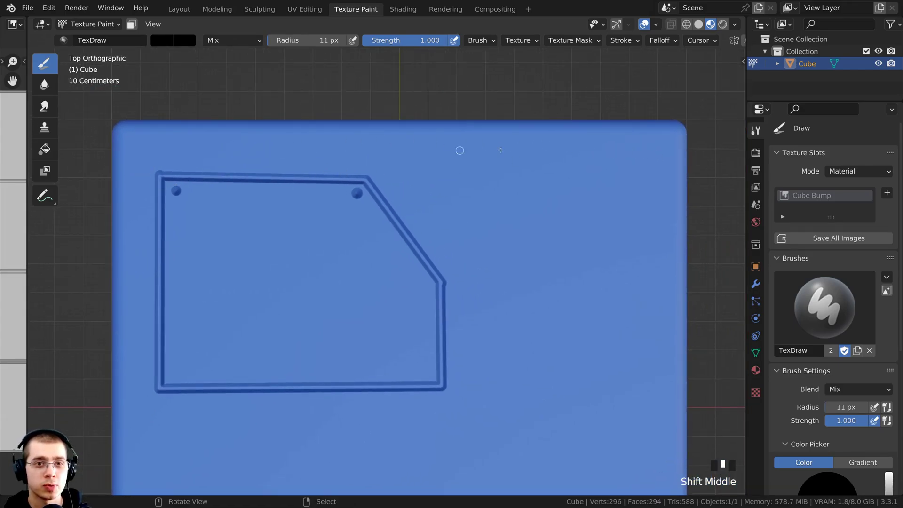
Step: Set the brush's stroke method to Line and widen its spacing so that strokes break up into separate dots
left_click(619, 42)
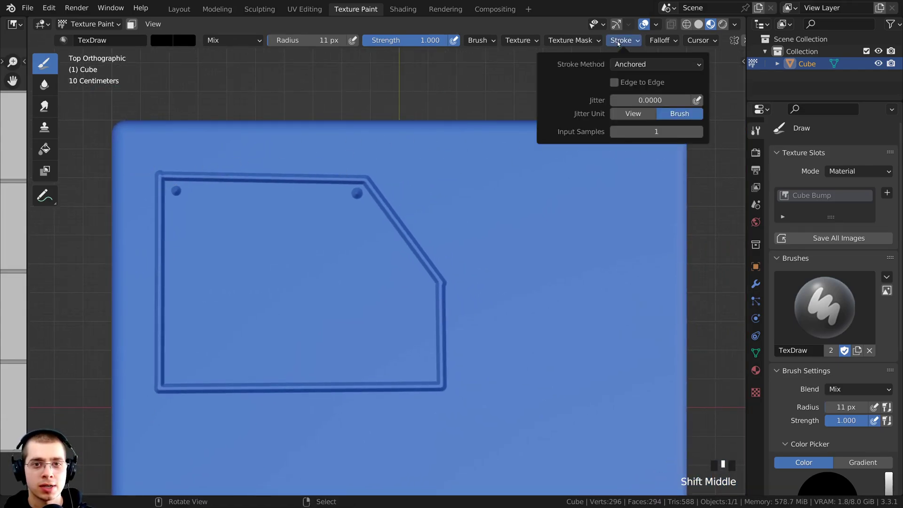
left_click(630, 64)
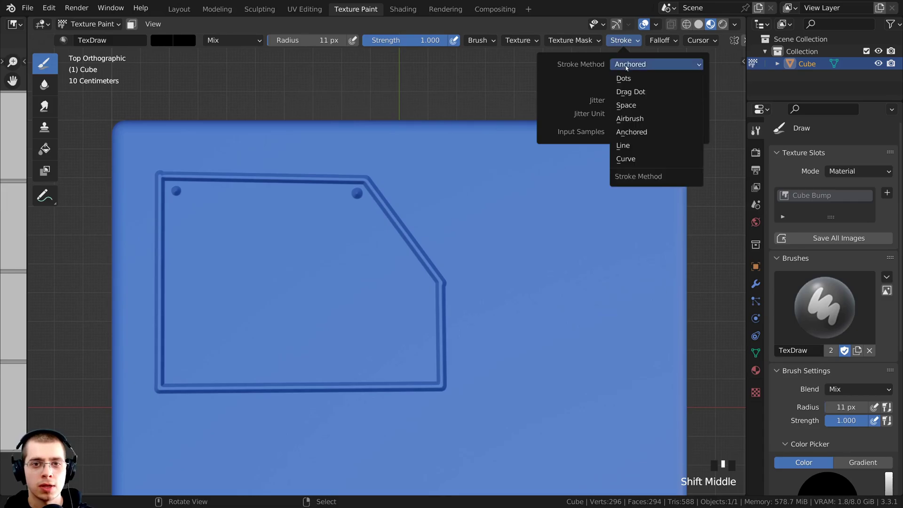
left_click(625, 144)
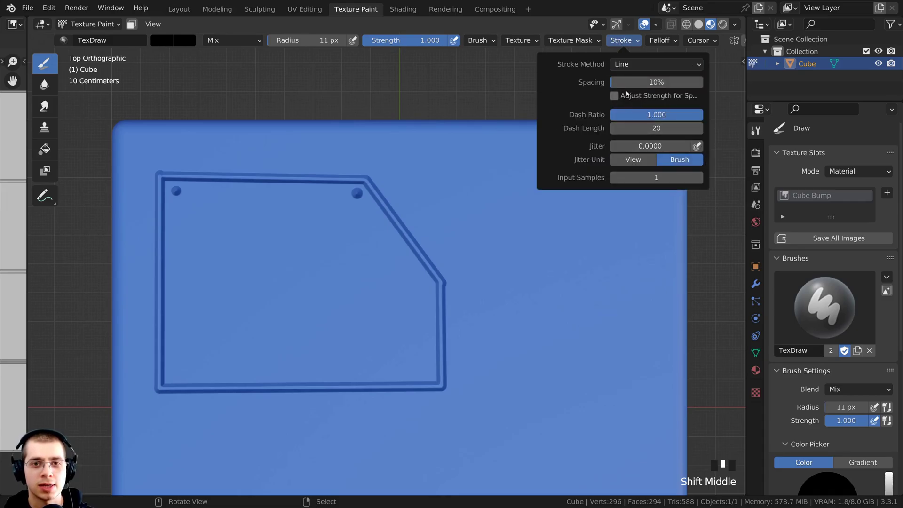
left_click_drag(628, 81, 673, 84)
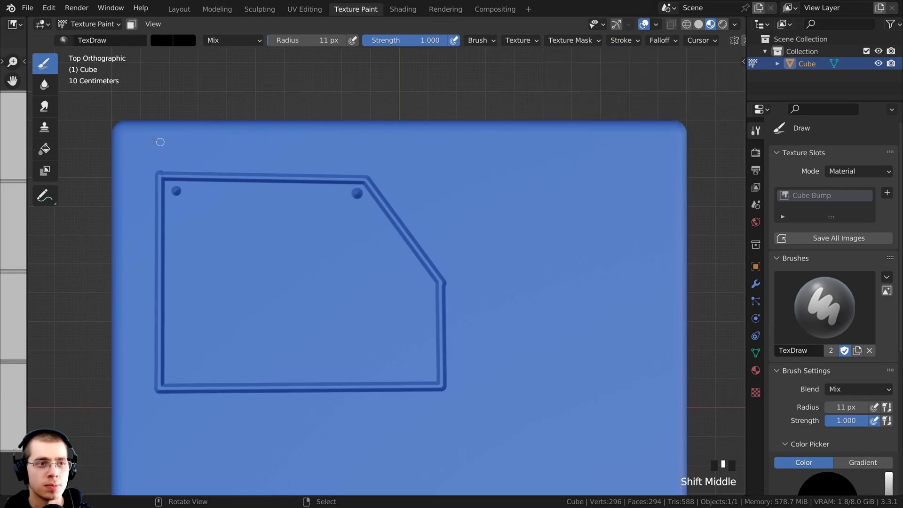
Step: Try a straight row of spaced black dots along the back edge of the cube's top face, and undo it
mouse_move(155, 141)
left_mouse_down()
mouse_move(513, 125)
mouse_move(648, 140)
left_mouse_up()
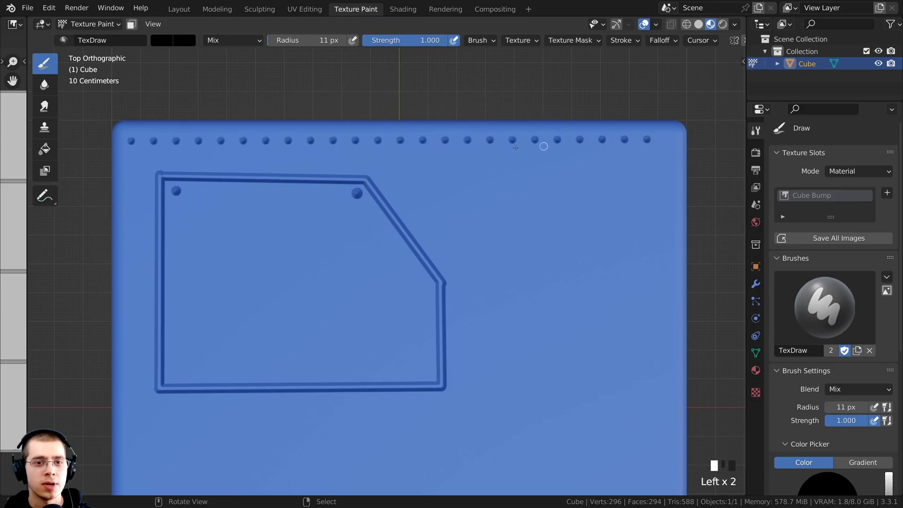
middle_click_drag(349, 133, 314, 179, "shift")
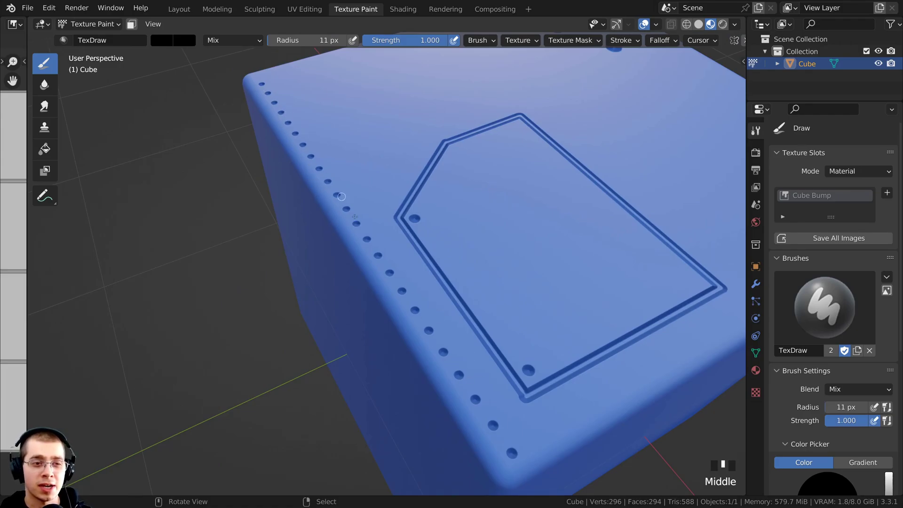
middle_click_drag(300, 165, 340, 249, "ctrl")
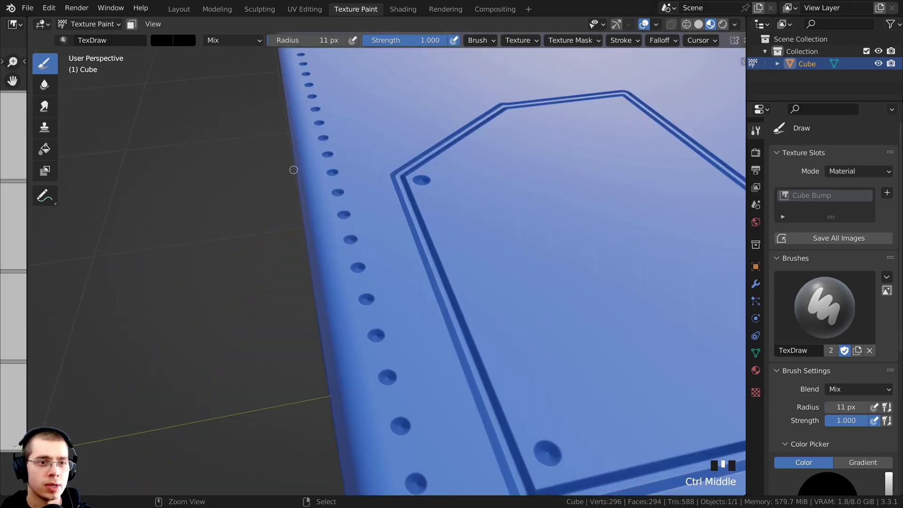
key("ctrl+z")
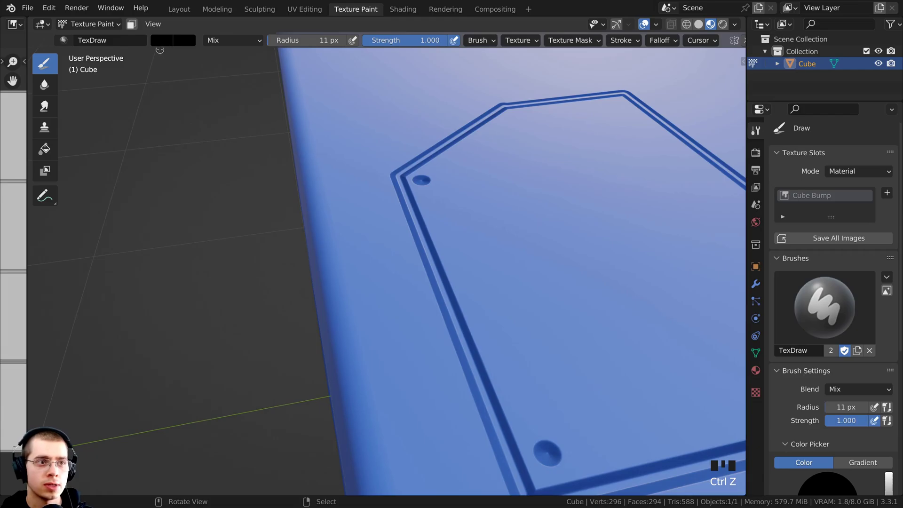
Step: With a white brush and 374% spacing, paint a straight row of dots just inside the back edge of the cube's top face
left_click(164, 42)
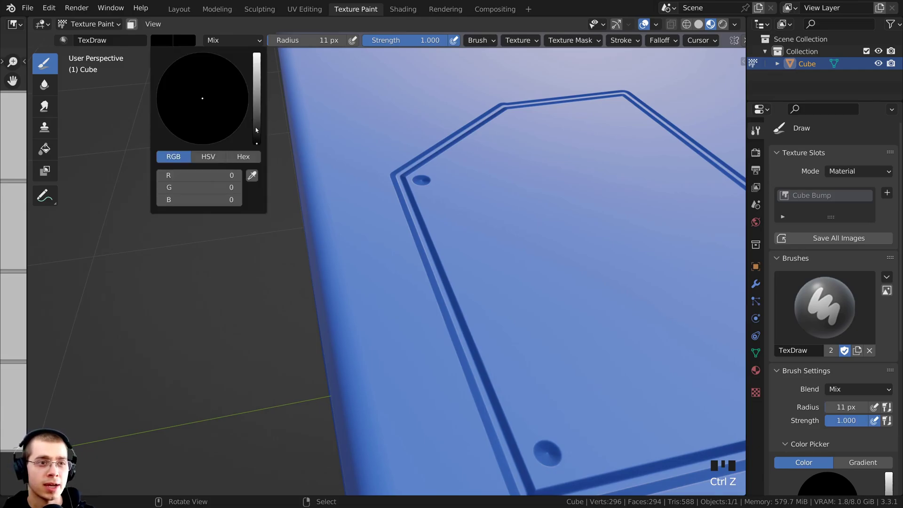
left_click_drag(257, 130, 251, 44)
mouse_move(359, 229)
middle_mouse_down()
mouse_move(367, 226)
mouse_move(358, 230)
middle_mouse_up()
key("KP_7")
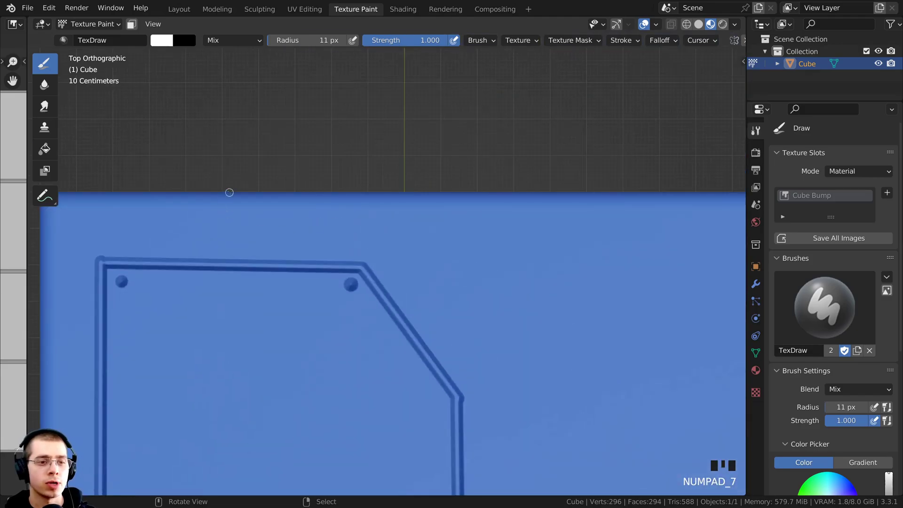
middle_click_drag(230, 191, 250, 239, "ctrl")
middle_click_drag(218, 235, 198, 205, "shift")
middle_click_drag(197, 202, 187, 194, "ctrl")
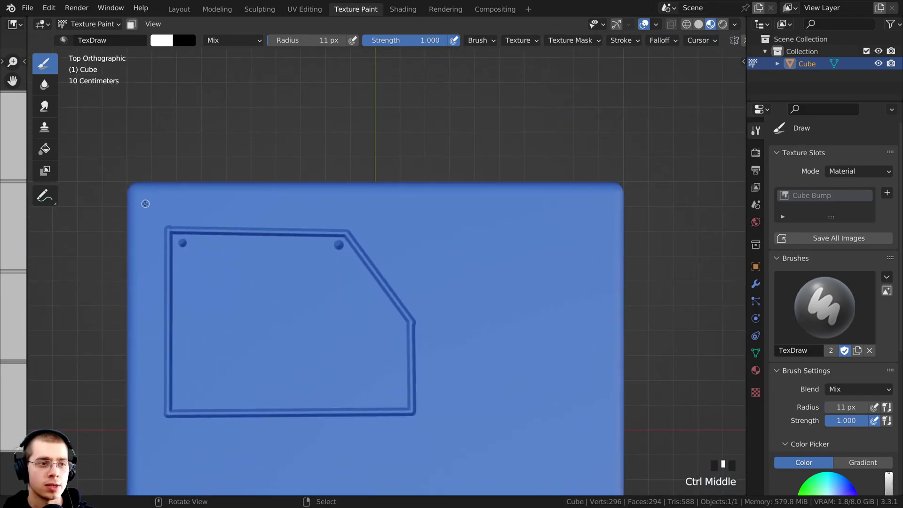
left_click(621, 40)
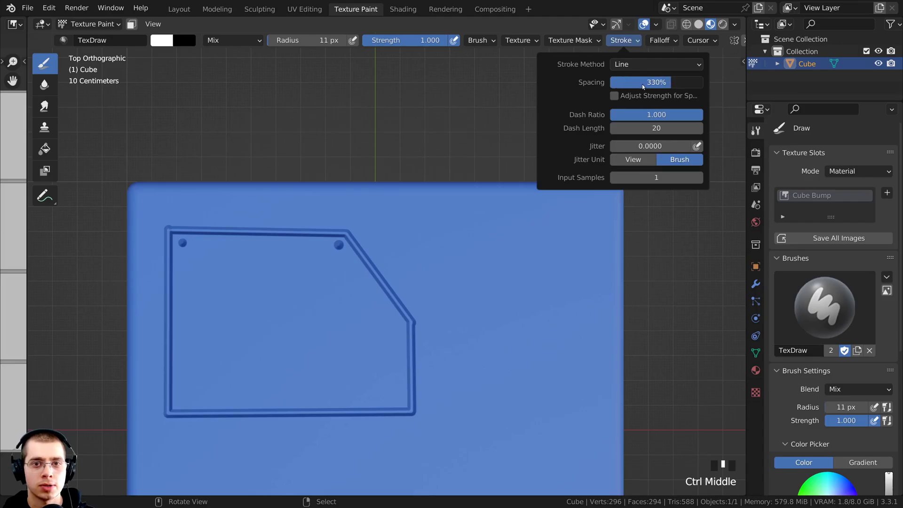
mouse_move(145, 203)
left_mouse_down()
mouse_move(649, 200)
mouse_move(608, 203)
left_mouse_up()
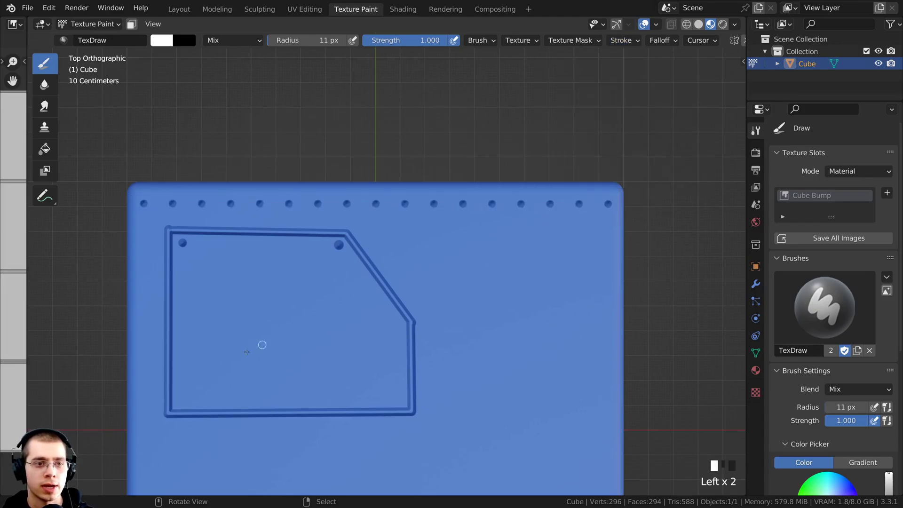
middle_click_drag(260, 344, 264, 302)
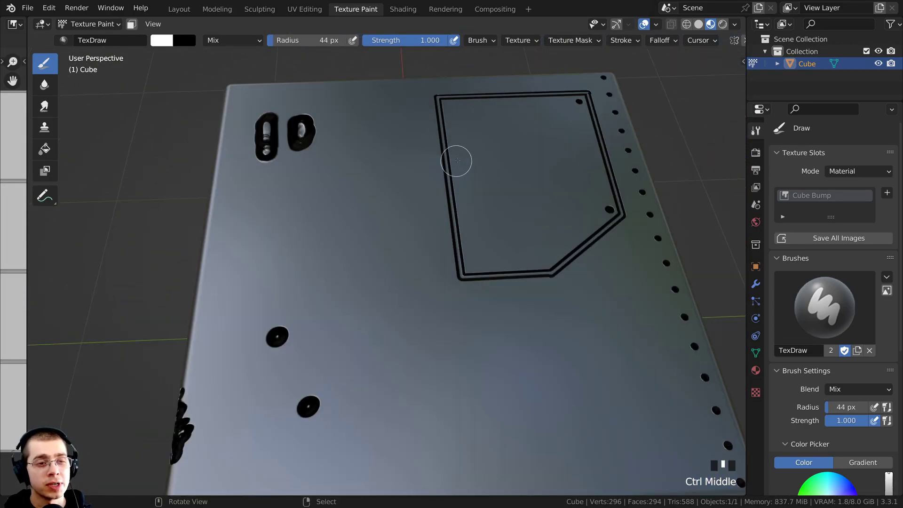
Step: Set the Space stroke's spacing to 10% and paint a short white stroke on the cube's top face
left_click(622, 40)
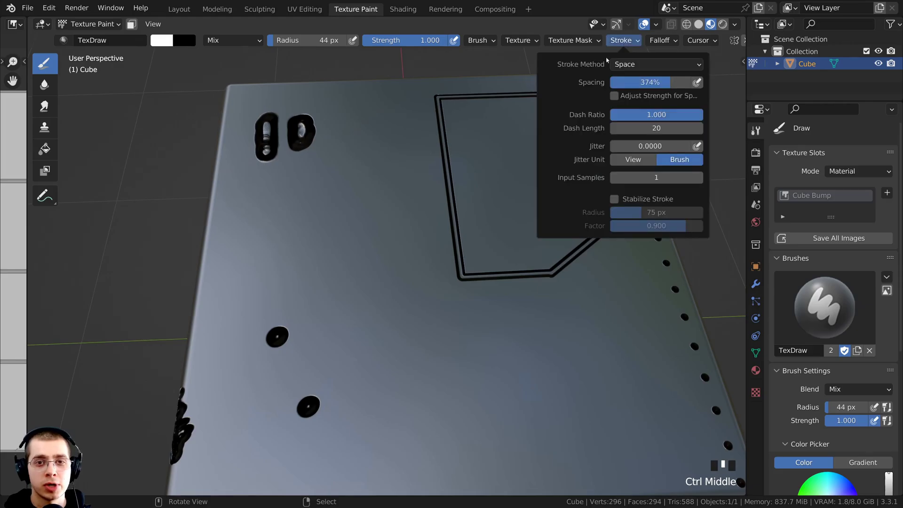
left_click(639, 66)
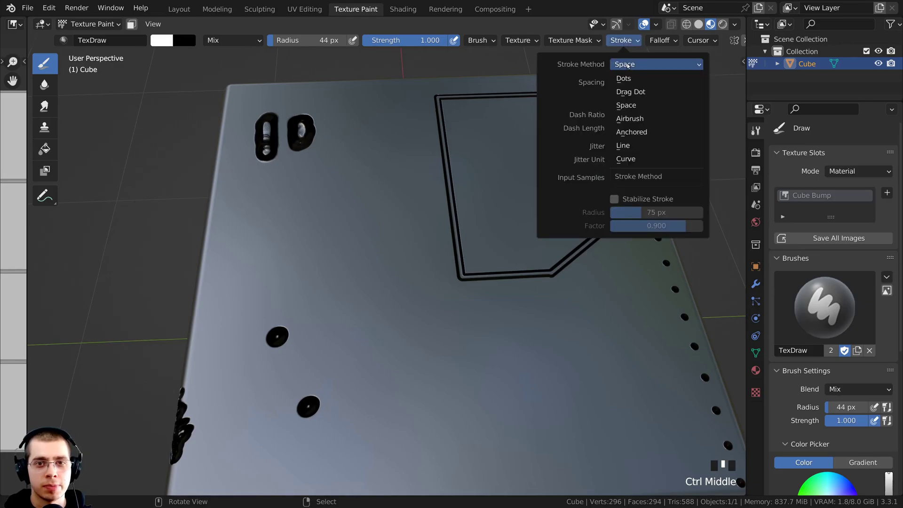
left_click(628, 67)
left_click(624, 84)
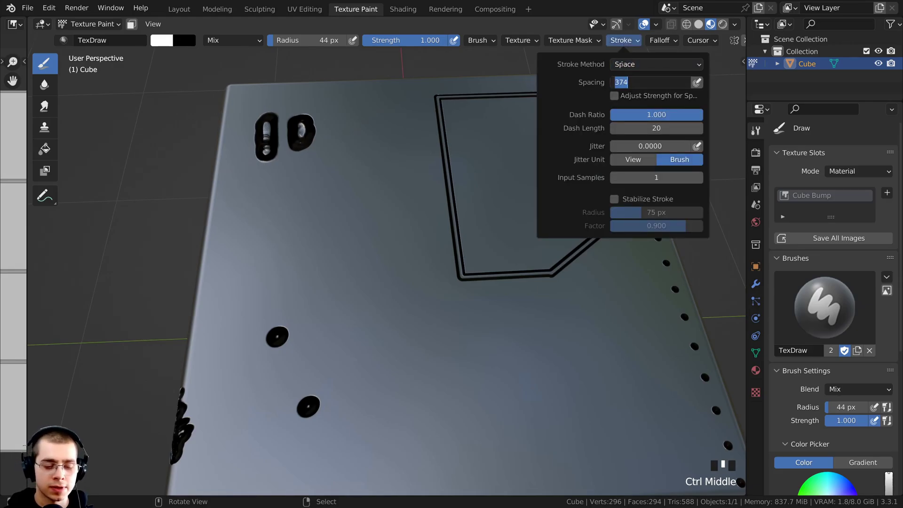
type("10")
key("Return")
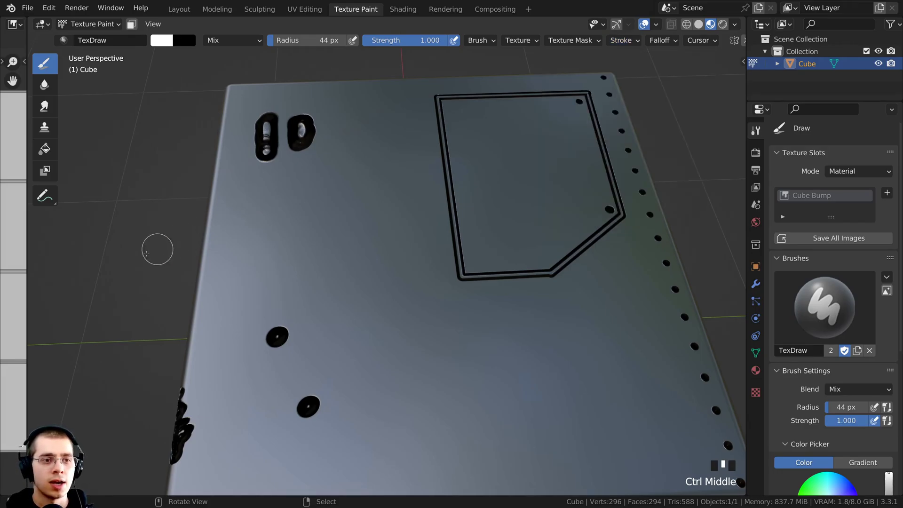
mouse_move(245, 190)
middle_mouse_down()
mouse_move(315, 193)
mouse_move(322, 209)
mouse_move(335, 199)
middle_mouse_up()
left_click_drag(335, 199, 342, 207)
left_click(342, 207)
middle_click_drag(343, 208, 350, 209)
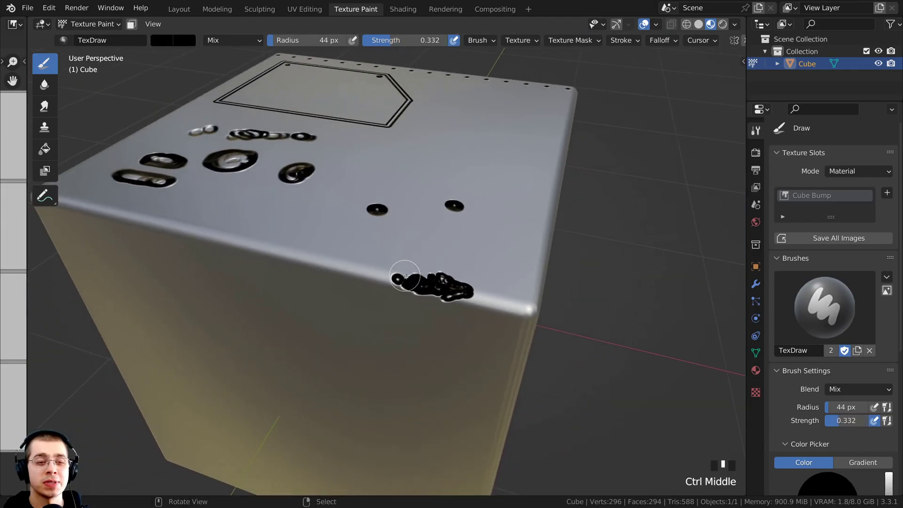
Step: Reduce the tool properties to the brush settings and add a new texture to the TexDraw brush
middle_click_drag(414, 282, 397, 286)
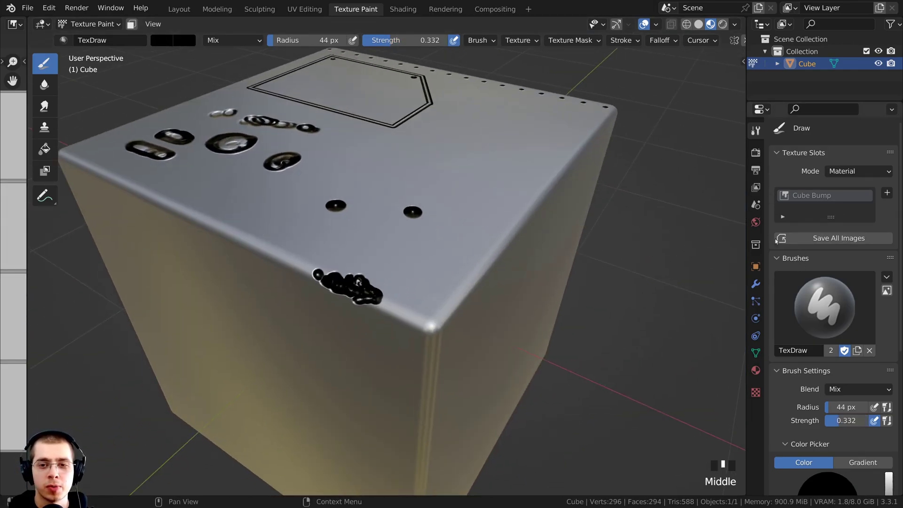
scroll(807, 264, "down", 5)
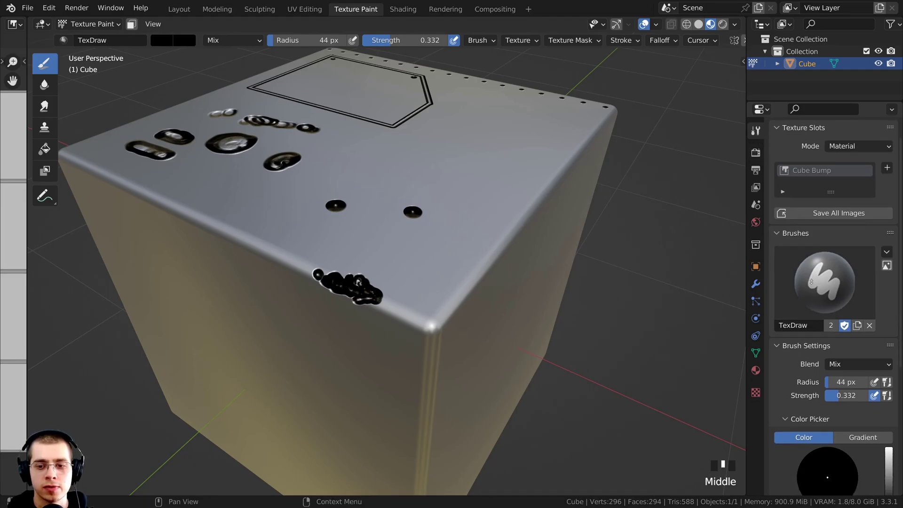
scroll(812, 270, "down", 2)
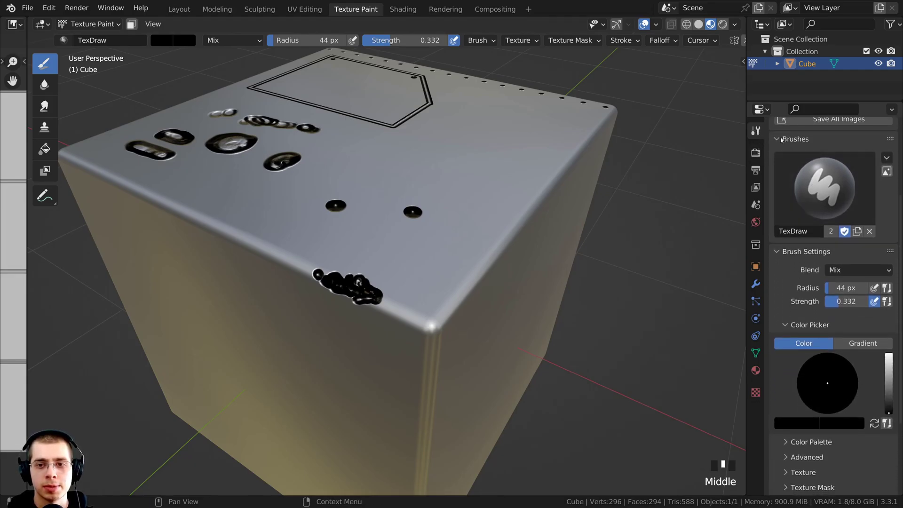
left_click(782, 139, "ctrl")
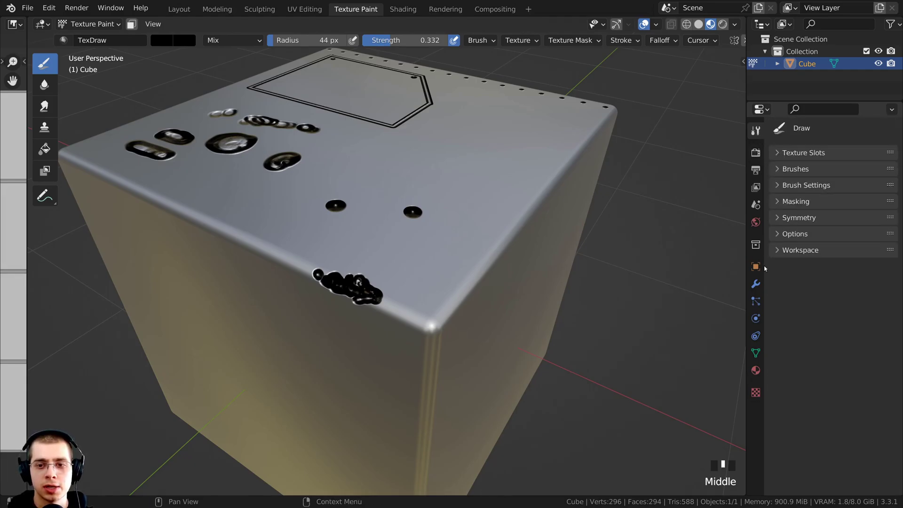
left_click(778, 186)
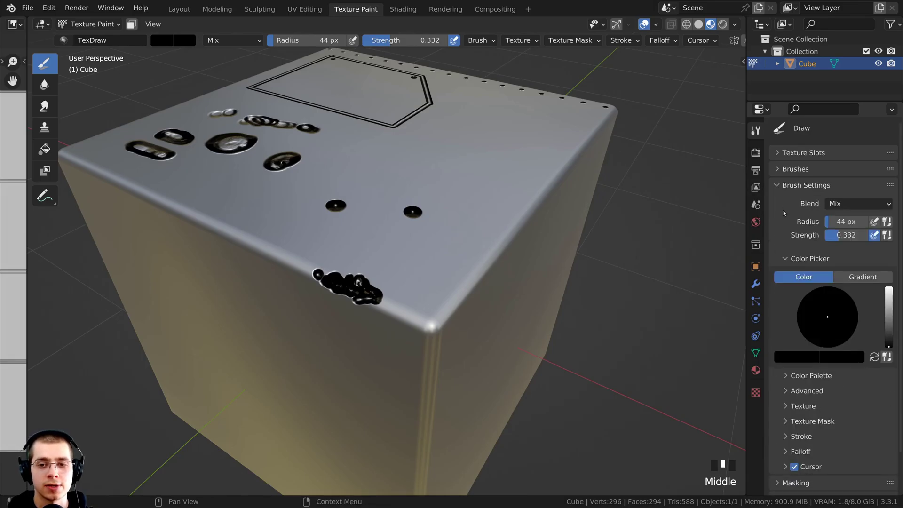
scroll(788, 277, "down", 3)
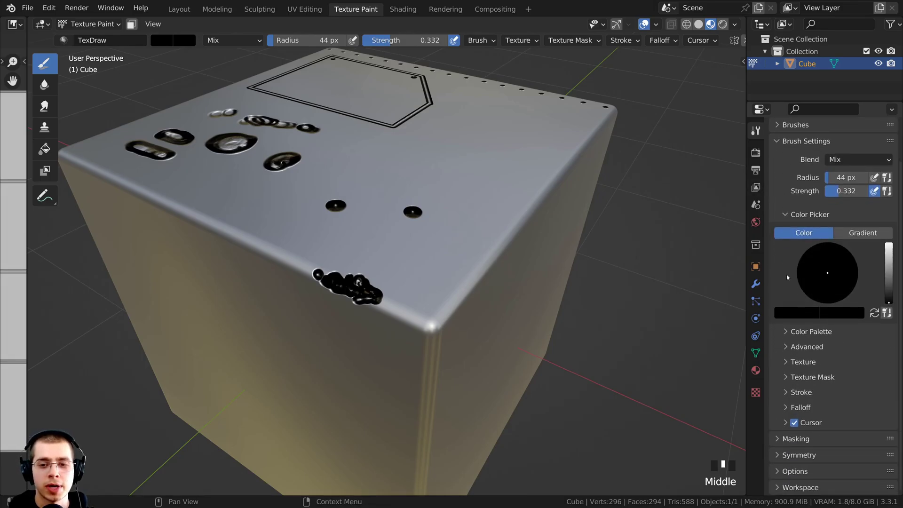
left_click(785, 362)
scroll(795, 372, "down", 5)
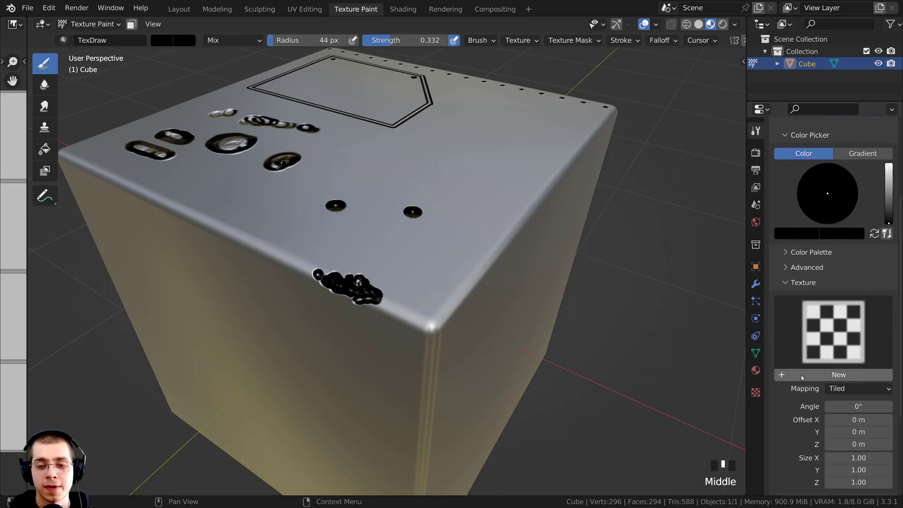
left_click(802, 375)
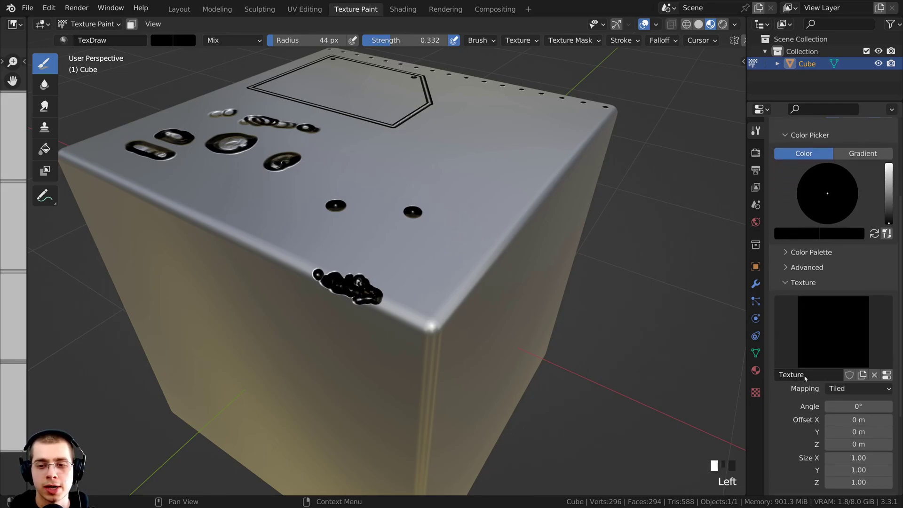
Step: Set the new brush texture's type to Clouds and its depth to 24
left_click(887, 374)
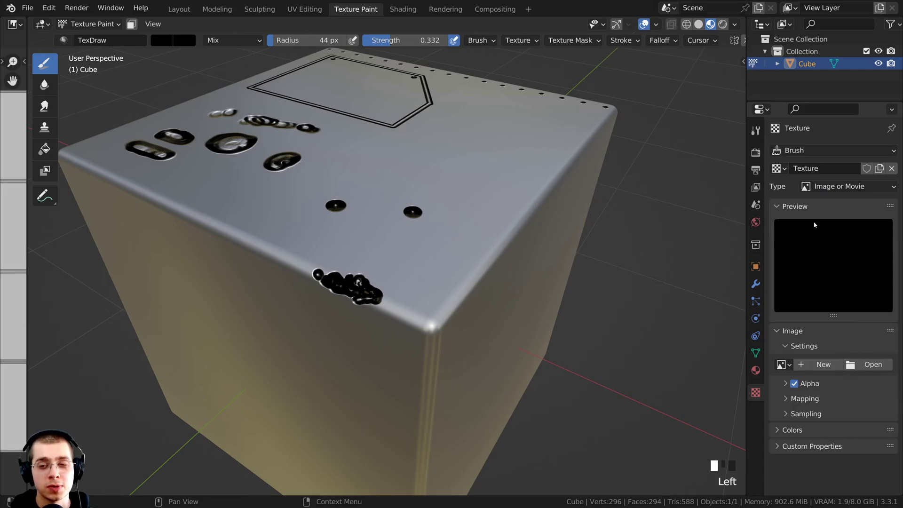
left_click(827, 188)
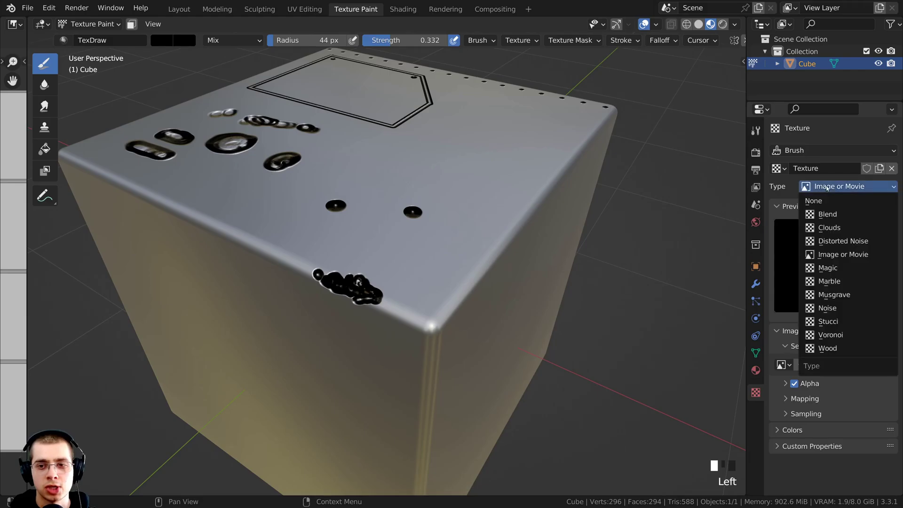
left_click(833, 227)
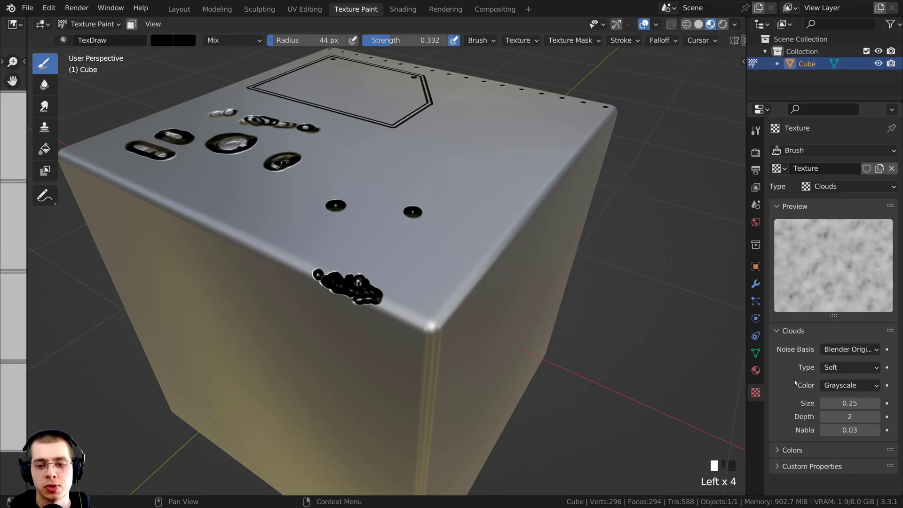
left_click_drag(836, 417, 870, 418)
left_click(876, 417)
left_click(877, 417)
left_click(877, 418)
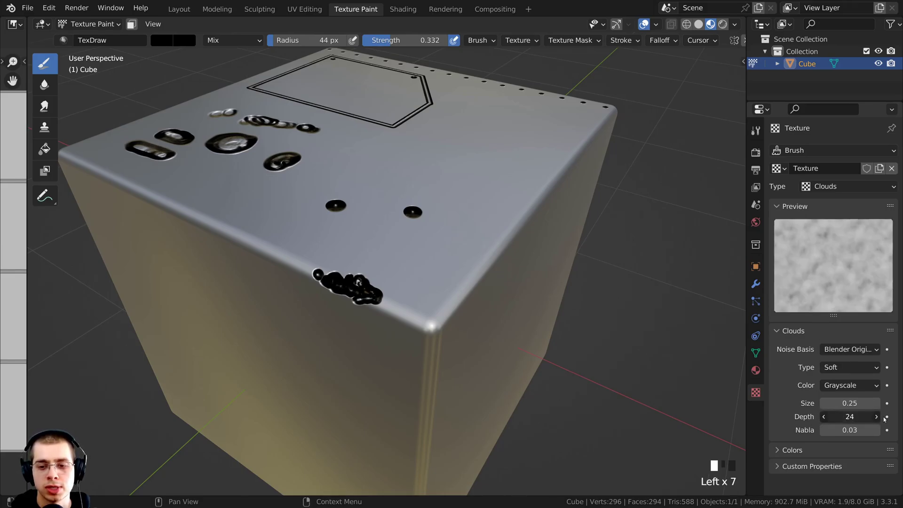
Step: Review the noise basis options for the Clouds texture, keeping Blender Original
left_click(841, 352)
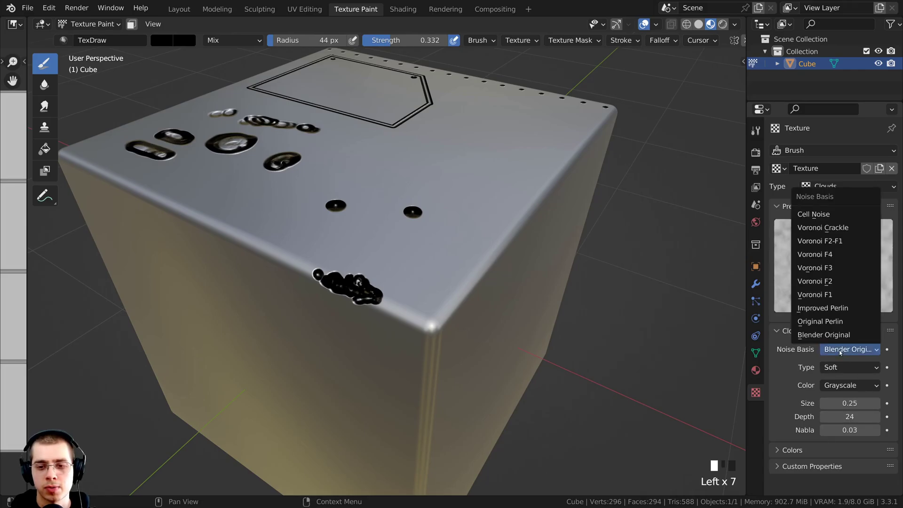
left_click(835, 351)
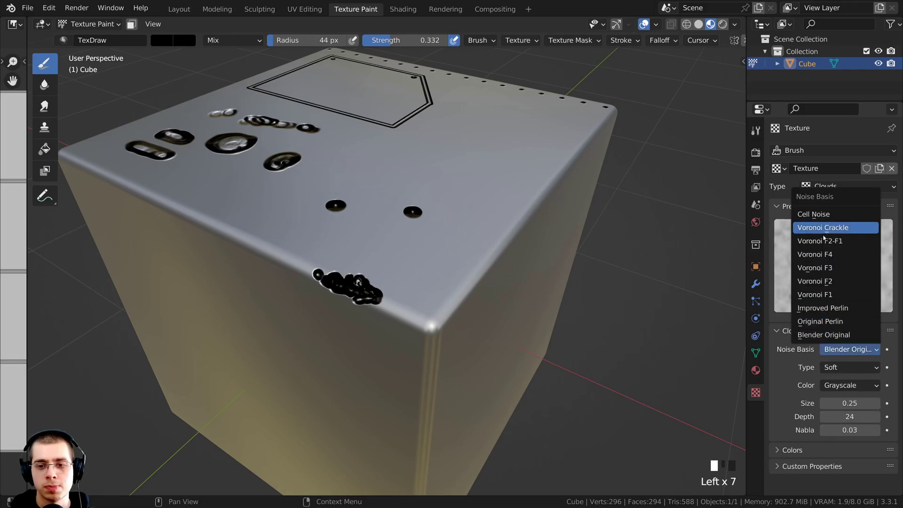
left_click(835, 352)
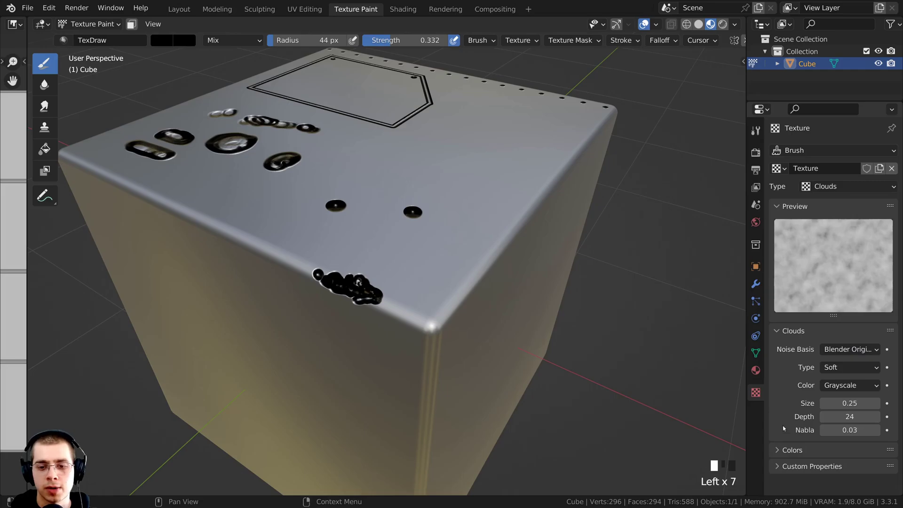
Step: Set the Clouds texture's brightness to 1.390 and its contrast to 2.160
left_click(780, 449)
scroll(828, 414, "down", 5)
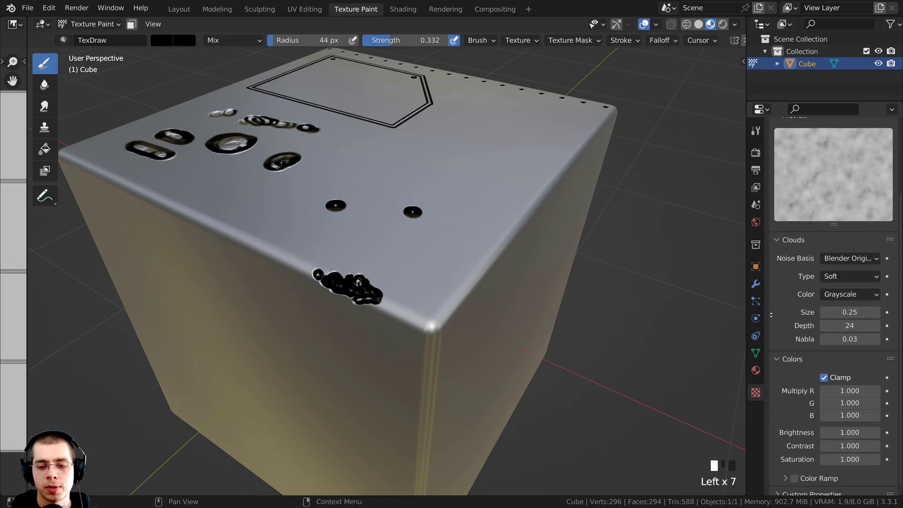
left_click_drag(840, 426, 865, 438)
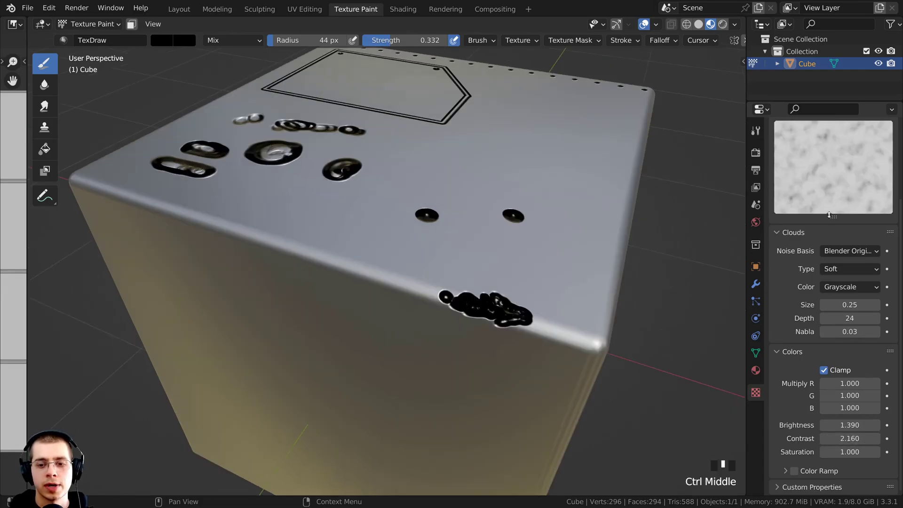
scroll(822, 239, "up", 5)
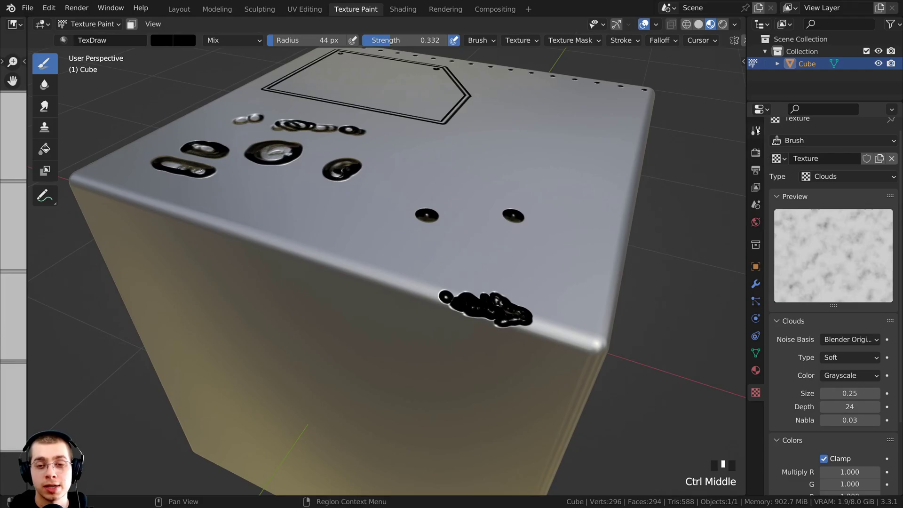
Step: Change the TexDraw brush colour to a mid grey and set its texture mapping to Random
left_click(756, 131)
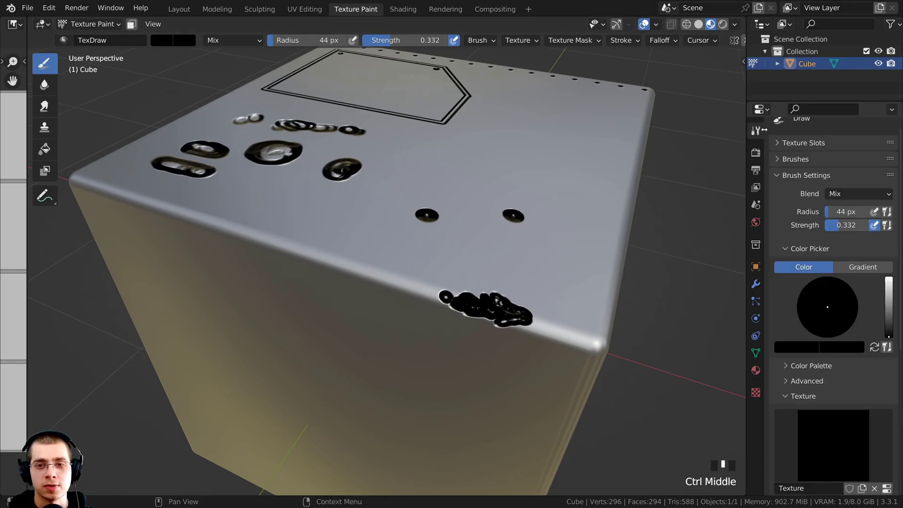
scroll(825, 215, "down", 4)
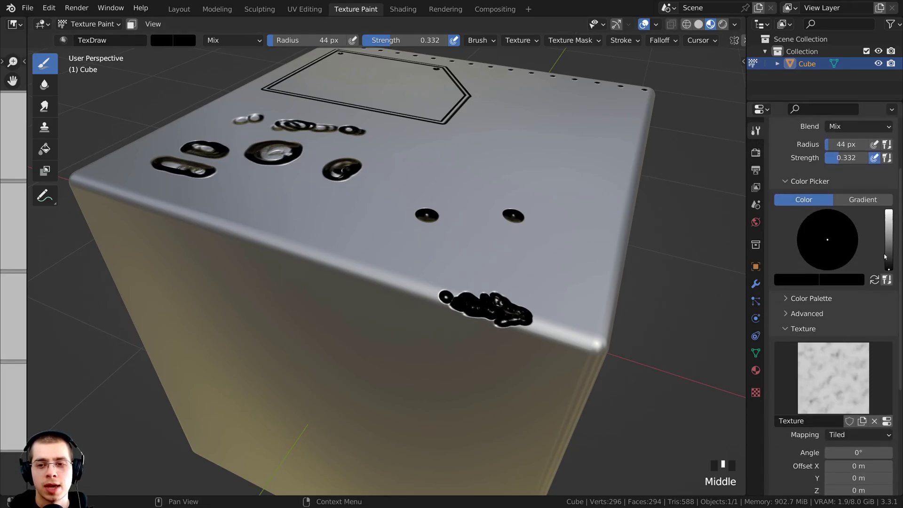
mouse_move(889, 258)
left_mouse_down()
mouse_move(895, 241)
mouse_move(890, 246)
left_mouse_up()
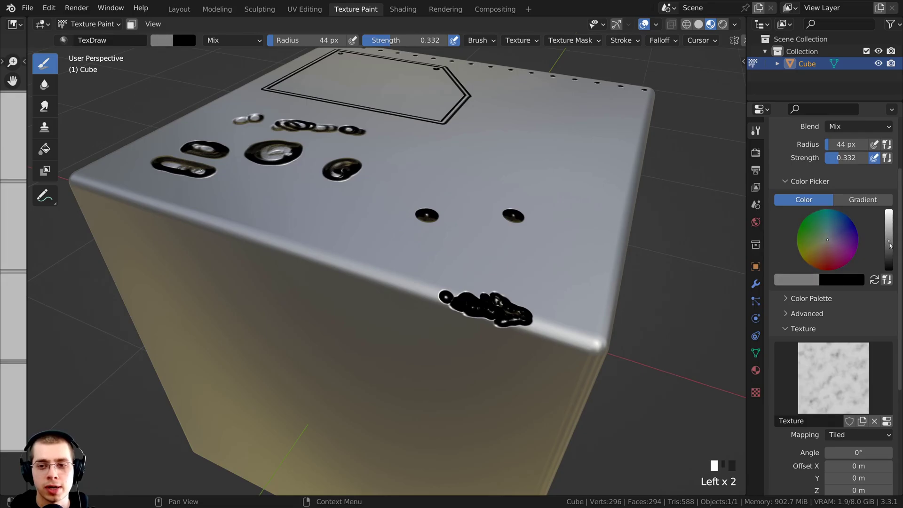
scroll(782, 243, "down", 2)
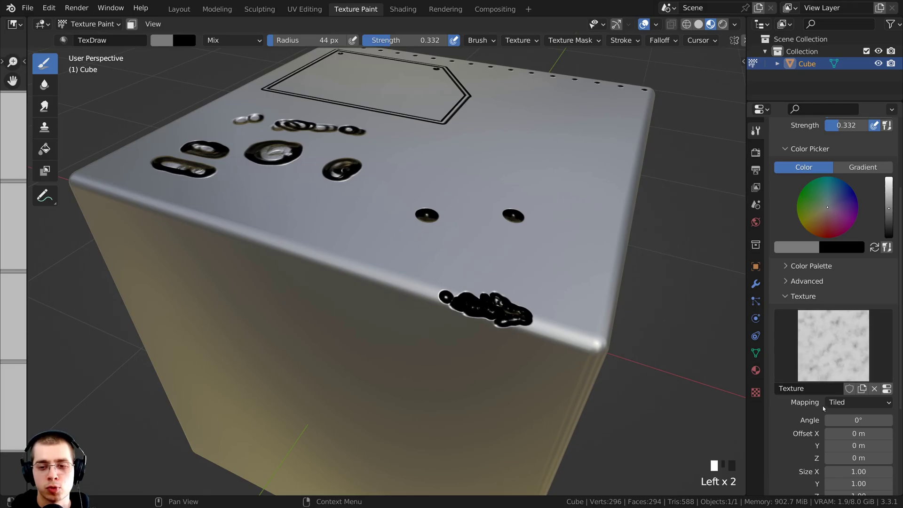
left_click(836, 403)
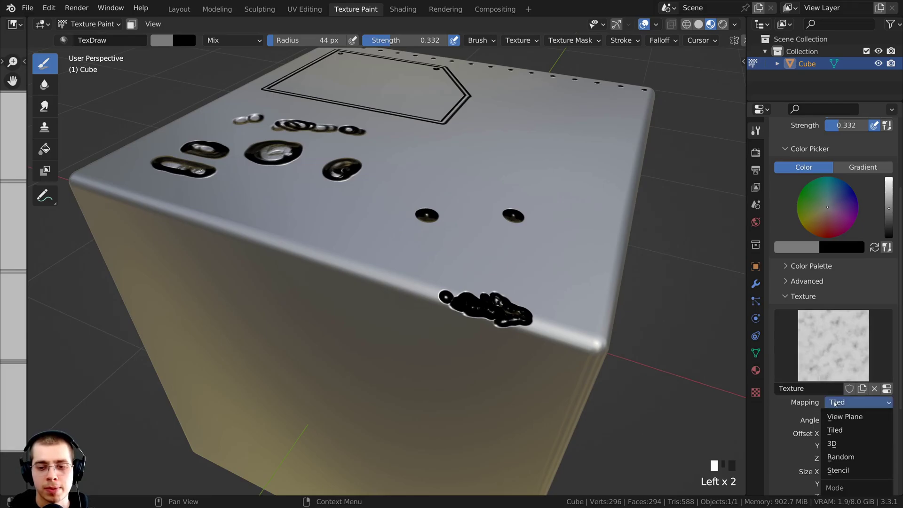
left_click(840, 457)
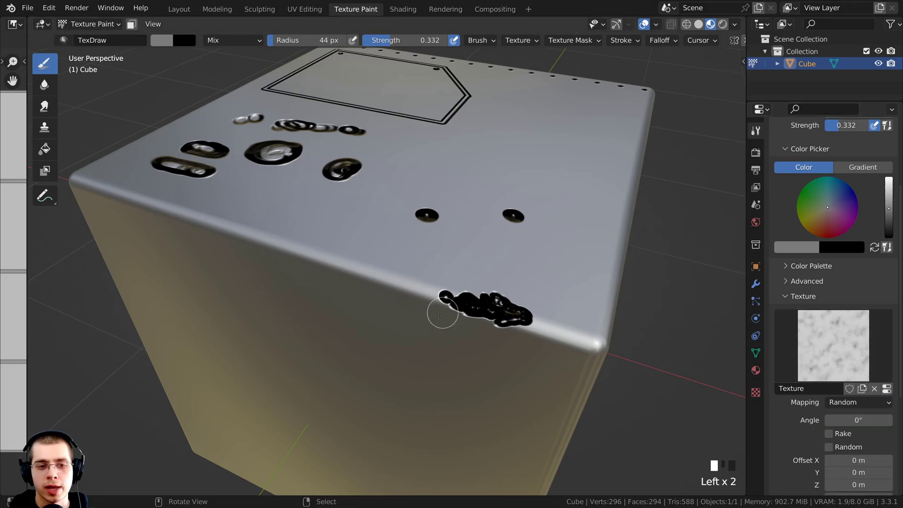
Step: Set the brush strength to 0.037 and radius to 122 px, and paint rough noise on the cube's upper front edge
middle_click_drag(465, 304, 461, 287, "ctrl")
left_click_drag(379, 40, 355, 43)
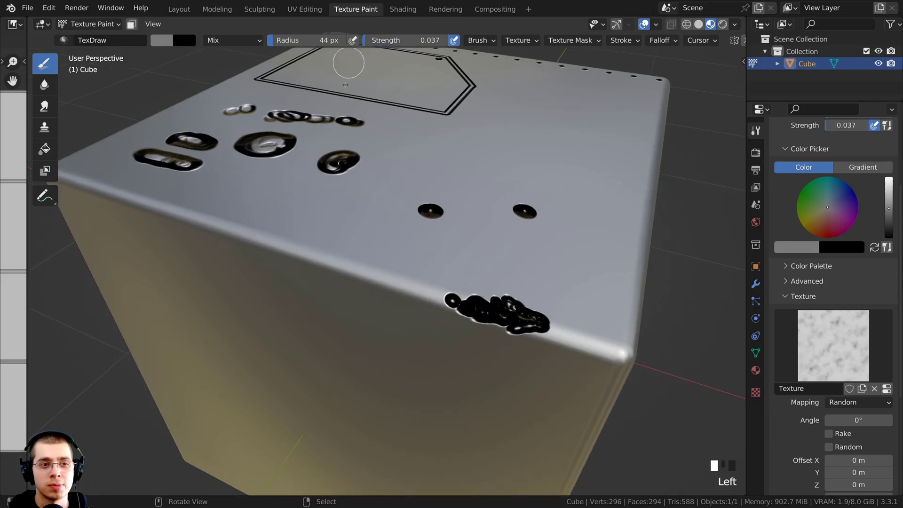
left_click(397, 284)
middle_click_drag(397, 284, 401, 283)
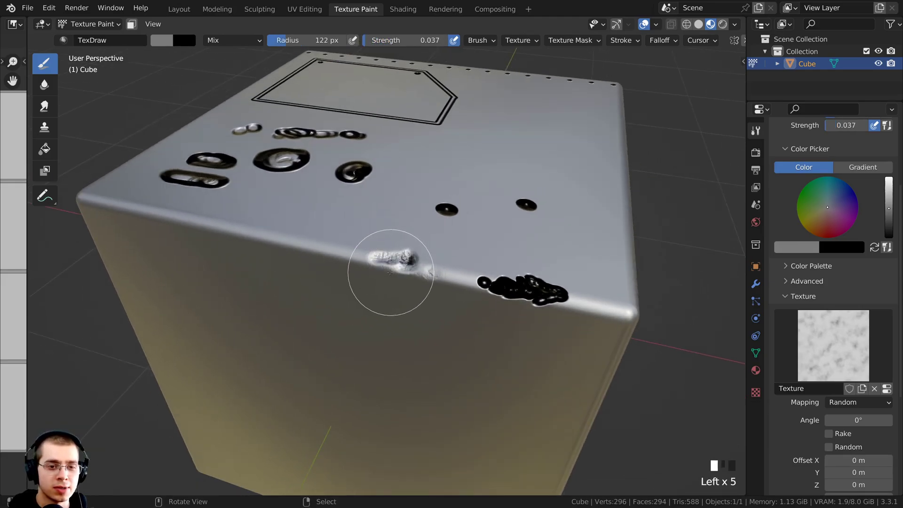
middle_click_drag(390, 273, 387, 258, "ctrl")
left_click_drag(387, 259, 324, 262)
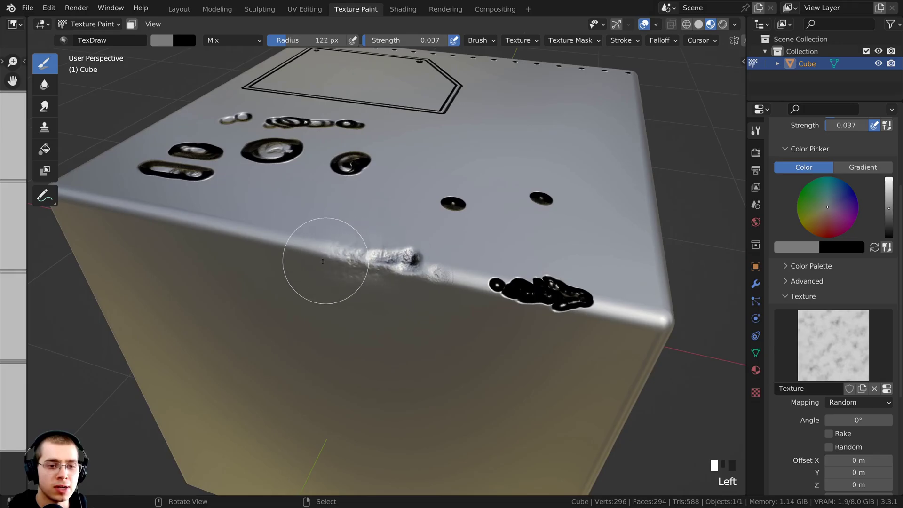
Step: Extend the rough, chipped noise in both directions along the upper front edge with repeated strokes
middle_click_drag(325, 262, 329, 250, "ctrl")
left_click_drag(329, 250, 308, 249)
mouse_move(315, 250)
middle_mouse_down("ctrl")
mouse_move(317, 240)
mouse_move(320, 253)
middle_mouse_up("ctrl")
left_click(360, 257)
left_click_drag(376, 258, 435, 271)
mouse_move(449, 274)
left_mouse_down()
mouse_move(482, 280)
mouse_move(468, 275)
left_mouse_up()
left_click_drag(447, 273, 347, 260)
Step: Reduce the brush radius to 73 px and carry the rough edge texture on toward the cube's near-left corner
middle_click_drag(339, 259, 462, 273, "shift")
mouse_move(462, 273)
left_mouse_down()
mouse_move(453, 272)
mouse_move(554, 275)
mouse_move(464, 278)
mouse_move(467, 246)
mouse_move(413, 254)
left_mouse_up()
key("f")
middle_click_drag(413, 254, 397, 264, "shift")
mouse_move(397, 264)
left_mouse_down()
mouse_move(375, 284)
mouse_move(347, 256)
mouse_move(394, 259)
mouse_move(294, 267)
mouse_move(271, 227)
left_mouse_up()
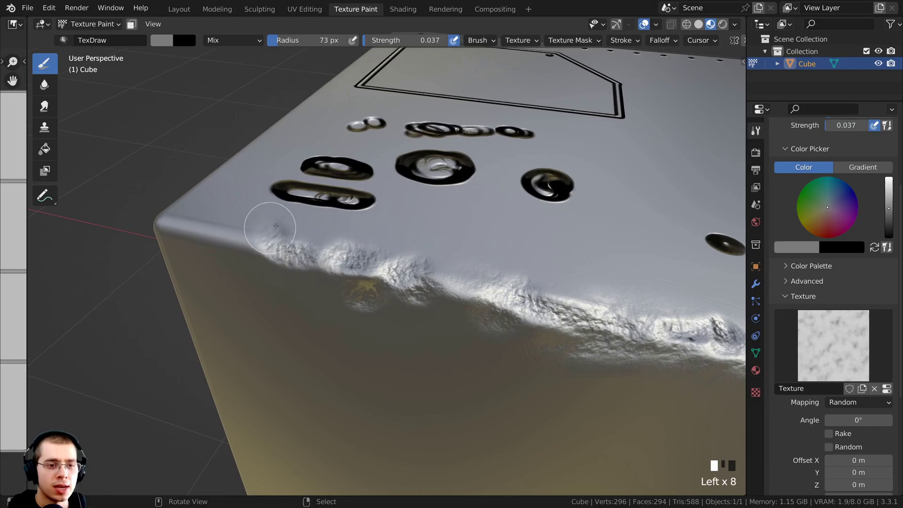
Step: Enlarge the brush radius to 351 px and lower its strength to 0.012
scroll(486, 201, "down", 3)
middle_click_drag(486, 254, 409, 265, "shift")
key("f")
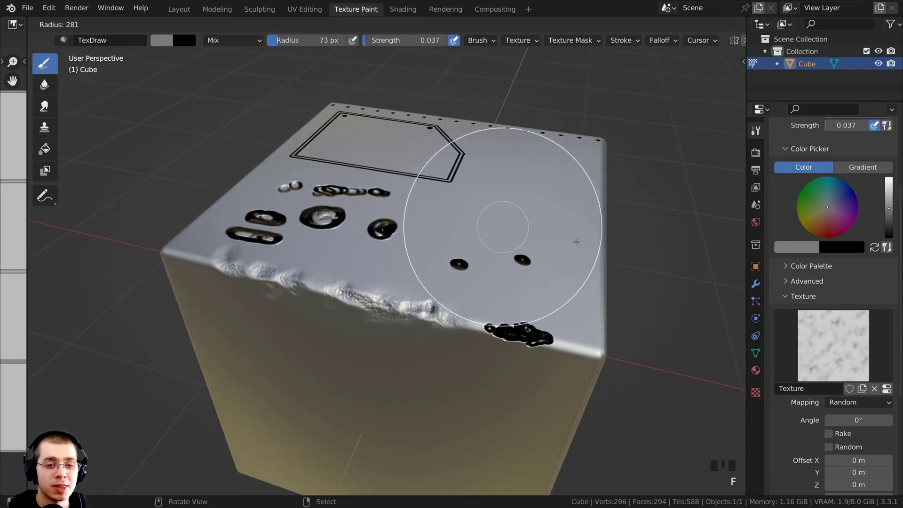
left_click(559, 247)
mouse_move(559, 247)
middle_mouse_down("ctrl")
mouse_move(520, 191)
mouse_move(538, 202)
mouse_move(399, 80)
middle_mouse_up("ctrl")
left_click_drag(404, 42, 401, 41)
Step: Paint faint cloud unevenness over the empty area of the top face beside the panel outline
left_click_drag(519, 181, 532, 190)
mouse_move(535, 200)
middle_mouse_down()
mouse_move(510, 219)
mouse_move(536, 201)
middle_mouse_up()
mouse_move(543, 201)
left_mouse_down()
mouse_move(574, 230)
mouse_move(522, 276)
left_mouse_up()
left_click_drag(522, 276, 614, 246)
middle_click_drag(478, 247, 466, 242, "shift")
scroll(466, 241, "up", 3)
mouse_move(329, 209)
left_mouse_down()
mouse_move(317, 196)
mouse_move(363, 139)
mouse_move(494, 125)
left_mouse_up()
middle_click_drag(458, 166, 348, 273, "shift")
mouse_move(541, 179)
left_mouse_down()
mouse_move(577, 148)
mouse_move(268, 185)
mouse_move(569, 377)
left_mouse_up()
Step: Build up the subtle surface noise between the panel outline, the row of small holes and the top face's far edge
middle_click_drag(512, 207, 451, 263)
middle_click_drag(437, 207, 417, 238, "ctrl")
left_click_drag(417, 238, 426, 212)
mouse_move(430, 209)
left_mouse_down()
mouse_move(454, 208)
mouse_move(513, 263)
left_mouse_up()
middle_click_drag(492, 261, 461, 205, "ctrl")
left_click_drag(411, 239, 343, 331)
middle_click_drag(343, 331, 355, 254, "shift")
mouse_move(357, 287)
middle_mouse_down("shift")
mouse_move(365, 246)
mouse_move(395, 305)
middle_mouse_up("shift")
left_click_drag(409, 314, 388, 340)
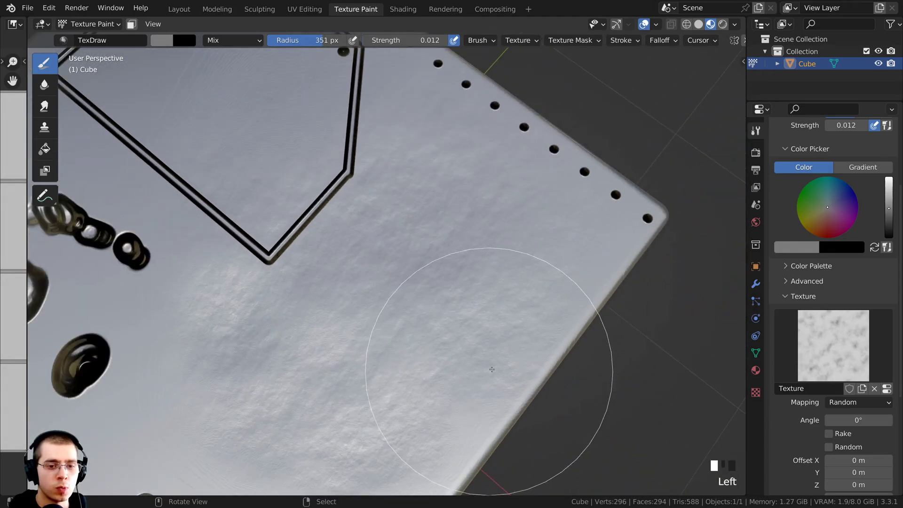
left_click_drag(490, 373, 367, 292)
Step: Set the brush radius to 158 px and paint soft dented patches on a side face of the cube
left_click(367, 292)
middle_click_drag(367, 292, 428, 270, "shift")
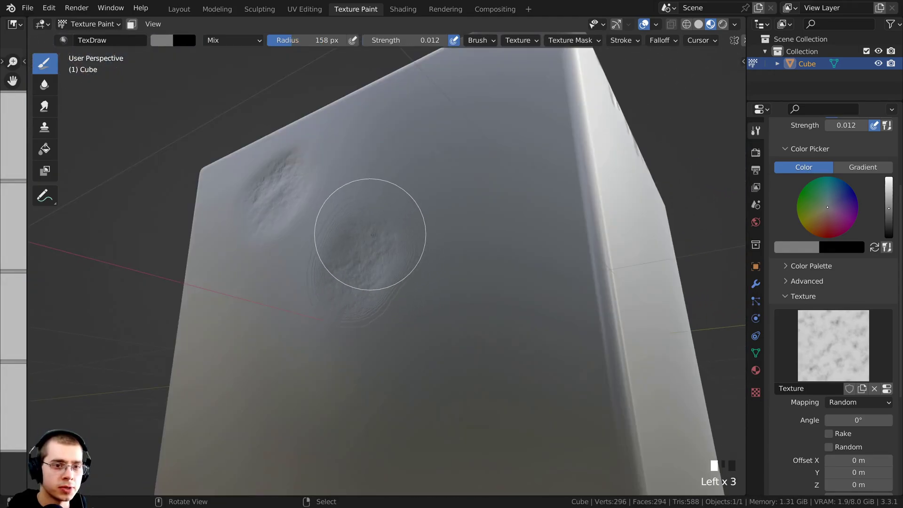
left_click_drag(373, 235, 381, 254)
left_click_drag(386, 245, 393, 236)
left_click_drag(393, 235, 353, 247)
mouse_move(334, 249)
left_mouse_down()
mouse_move(314, 254)
mouse_move(355, 318)
mouse_move(381, 292)
left_mouse_up()
mouse_move(311, 294)
left_mouse_down()
mouse_move(255, 355)
mouse_move(233, 326)
mouse_move(240, 391)
mouse_move(287, 346)
left_mouse_up()
Step: Switch to the Soften tool and blur the large round mark and its surroundings on the top face
mouse_move(292, 340)
middle_mouse_down("ctrl")
mouse_move(294, 376)
mouse_move(395, 418)
middle_mouse_up("ctrl")
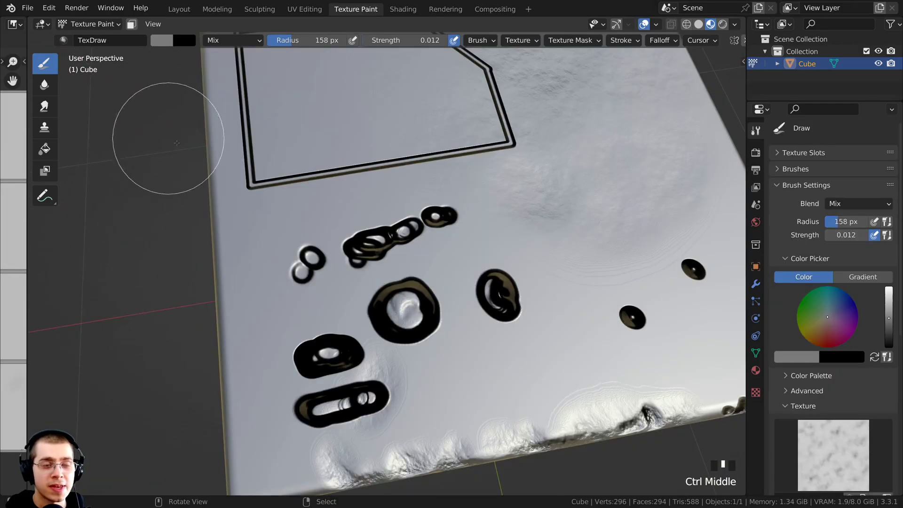
mouse_move(386, 221)
middle_mouse_down()
mouse_move(398, 208)
mouse_move(348, 207)
middle_mouse_up()
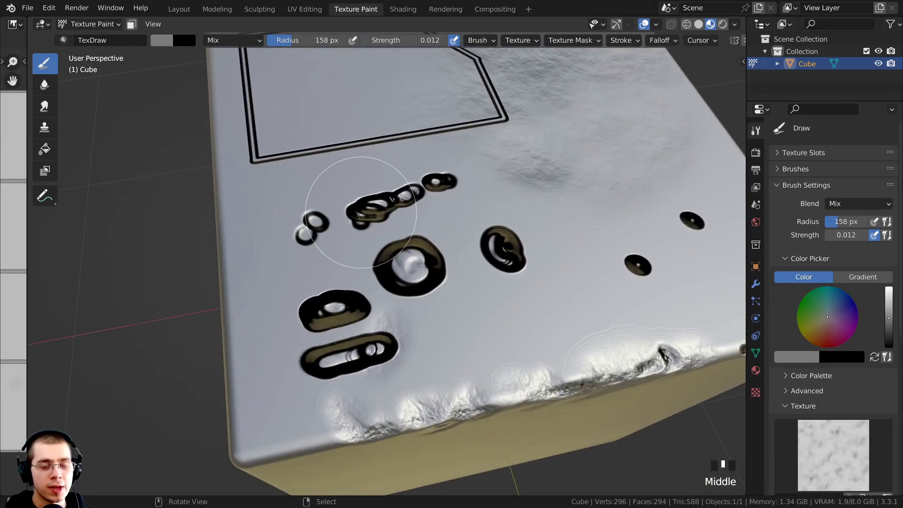
key("t")
key("t")
key("t")
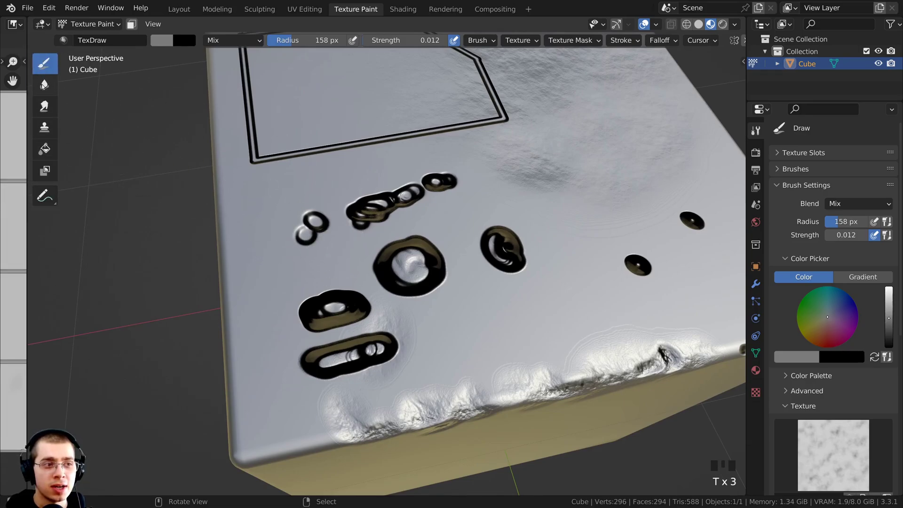
left_click(42, 86)
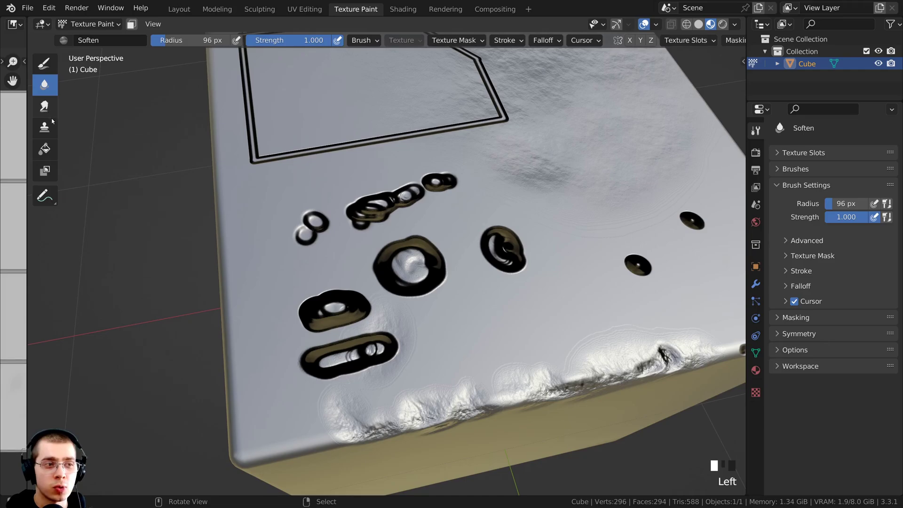
scroll(426, 268, "up", 5)
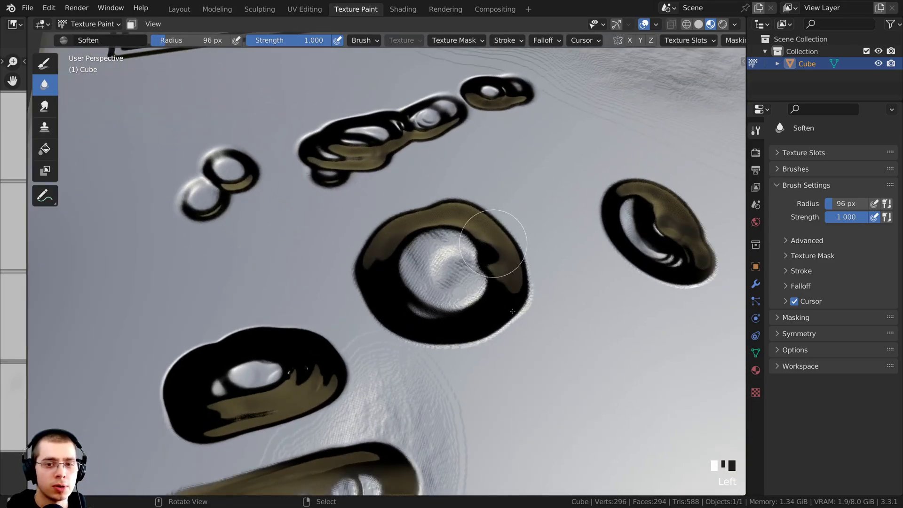
middle_click_drag(477, 324, 407, 395, "ctrl")
mouse_move(422, 400)
left_mouse_down()
mouse_move(427, 332)
mouse_move(419, 390)
mouse_move(330, 411)
mouse_move(346, 408)
left_mouse_up()
Step: Switch to the Smear tool with a 64 px radius and smear the large round mark into an irregular shape
left_click(45, 106)
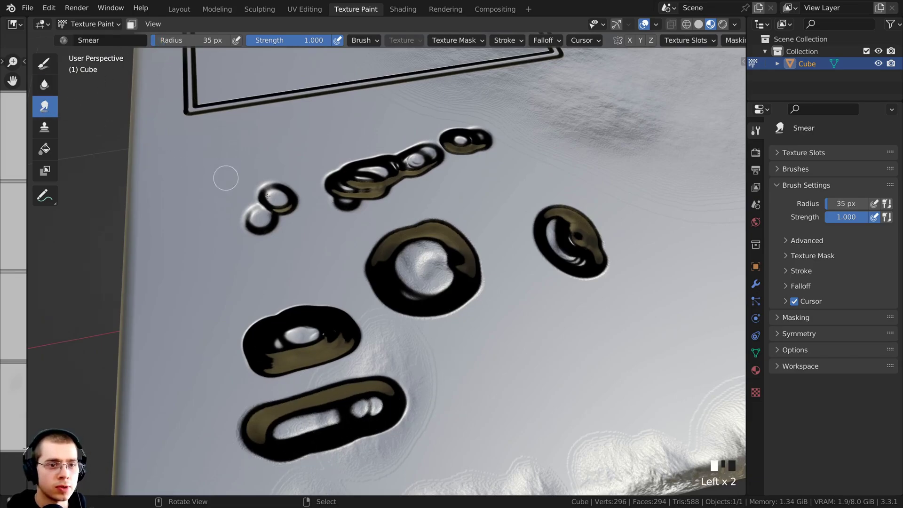
mouse_move(228, 175)
middle_mouse_down("ctrl")
mouse_move(390, 258)
mouse_move(398, 244)
middle_mouse_up("ctrl")
key("f")
left_click(402, 262)
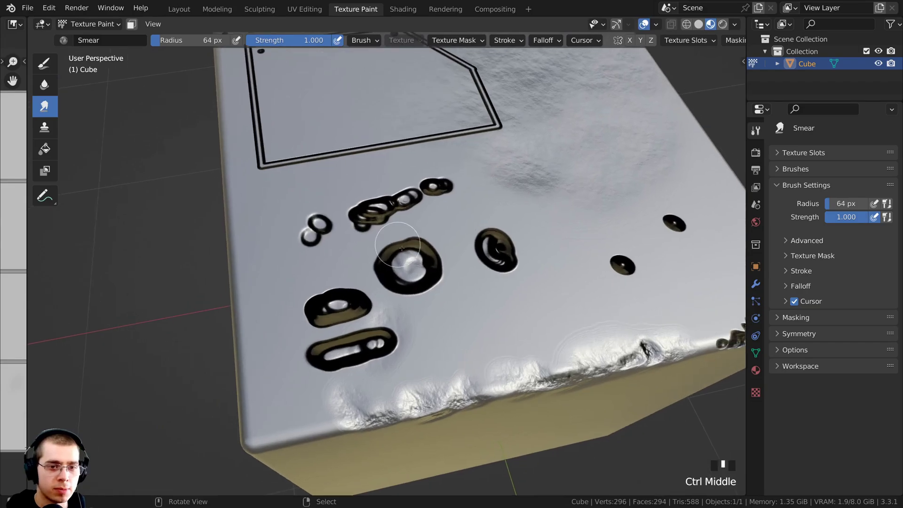
left_click_drag(397, 248, 411, 242)
mouse_move(416, 244)
left_mouse_down()
mouse_move(428, 238)
mouse_move(434, 249)
left_mouse_up()
left_click_drag(426, 262, 436, 265)
mouse_move(430, 273)
left_mouse_down()
mouse_move(444, 278)
mouse_move(407, 275)
mouse_move(425, 270)
left_mouse_up()
left_click_drag(416, 262, 422, 254)
mouse_move(407, 259)
left_mouse_down()
mouse_move(406, 250)
mouse_move(376, 265)
left_mouse_up()
middle_click_drag(381, 286, 305, 261)
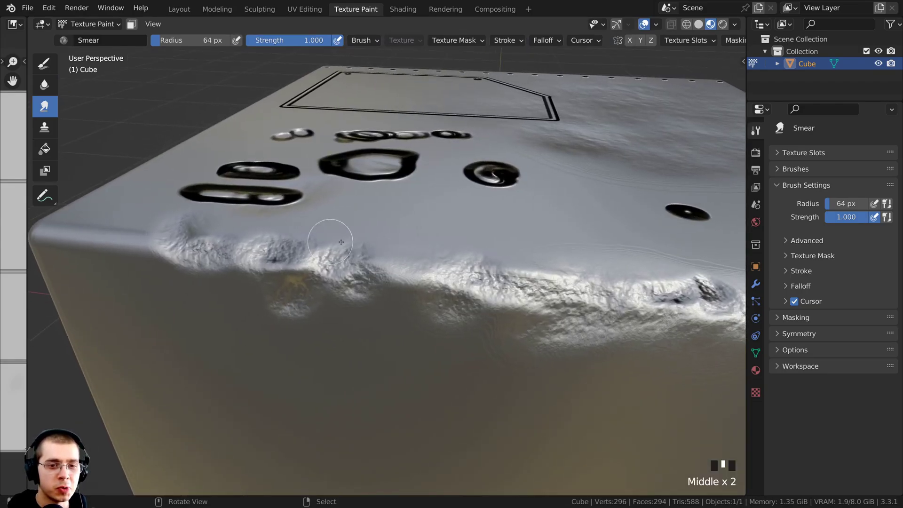
middle_click_drag(456, 310, 365, 237)
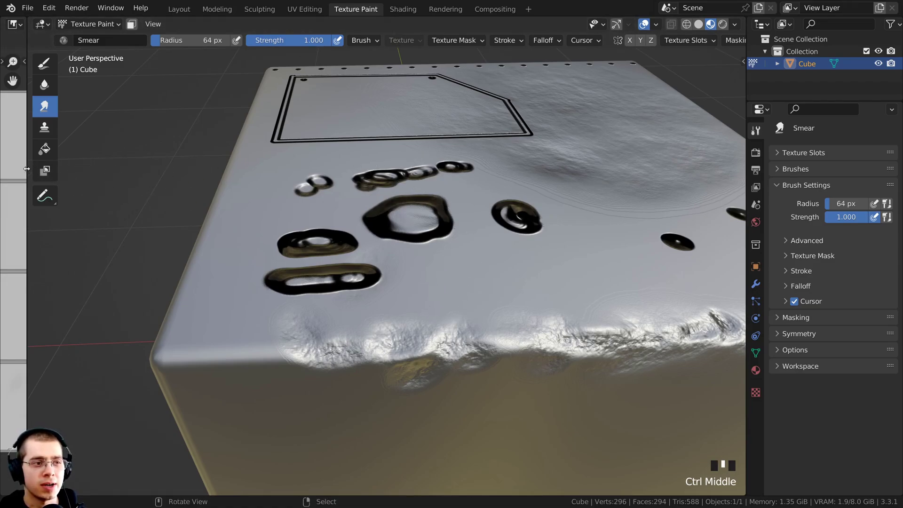
Step: Widen the Image Editor and compare the painted Cube Bump map with the details on the cube
left_click_drag(27, 168, 416, 169)
scroll(212, 199, "up", 2)
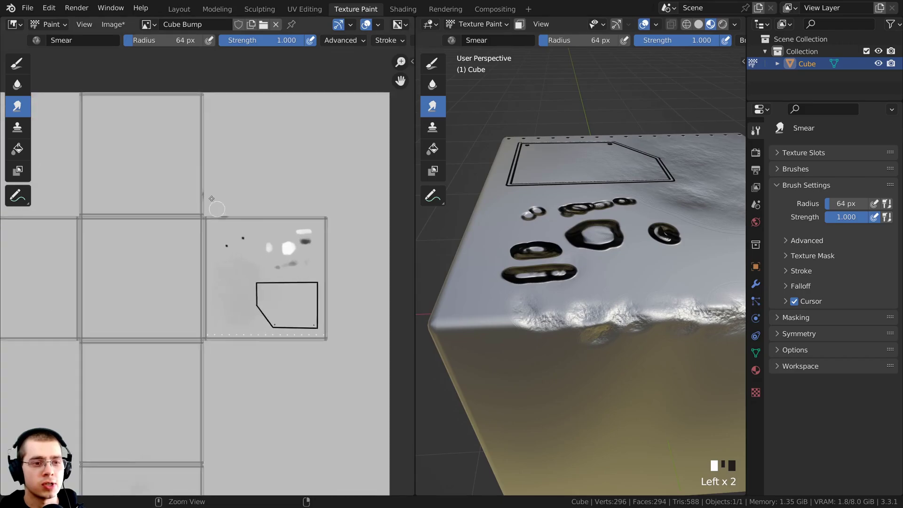
middle_click_drag(212, 199, 167, 200)
middle_click_drag(167, 199, 338, 157, "ctrl")
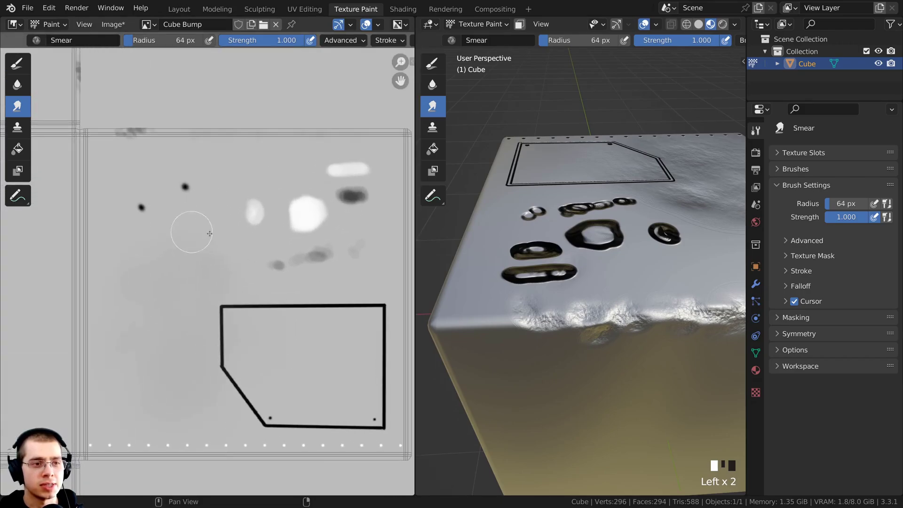
middle_click_drag(578, 238, 577, 230, "ctrl")
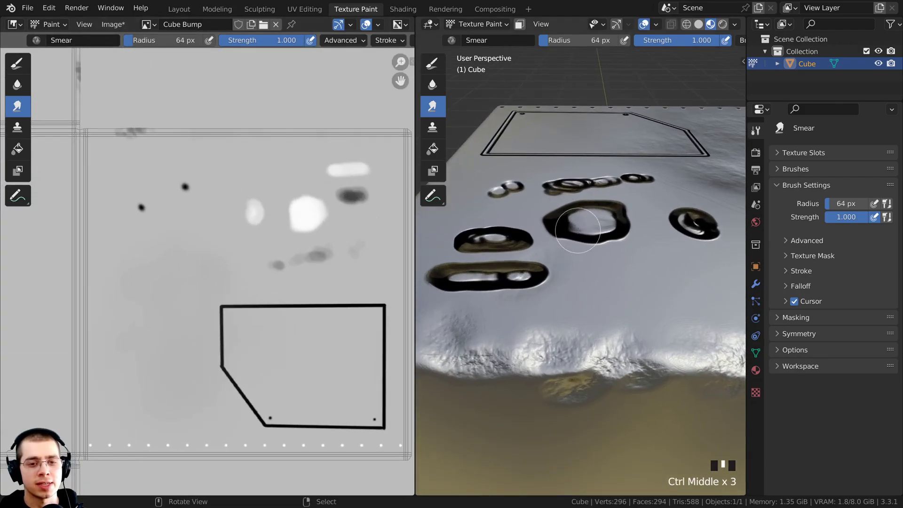
middle_click_drag(190, 87, 170, 151)
Step: Save the painted bump map as a PNG image named Cube Bump.png
left_click(111, 27)
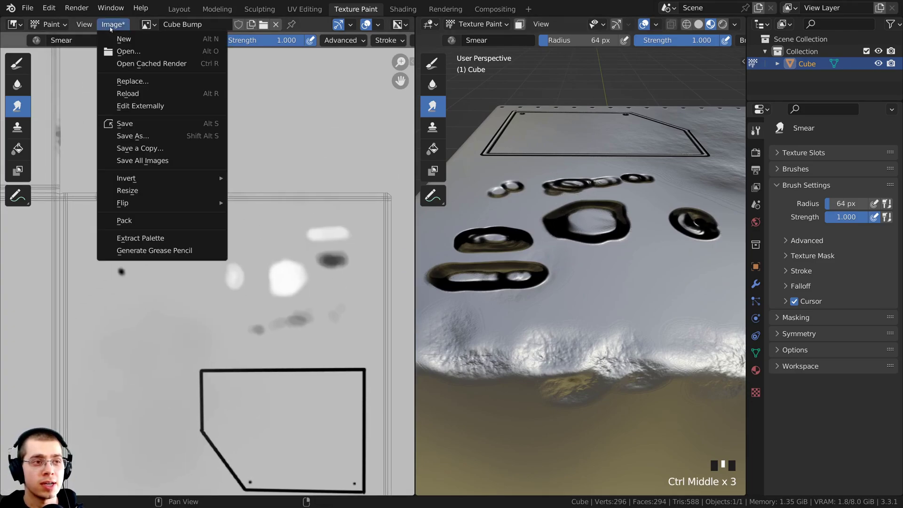
left_click(126, 136)
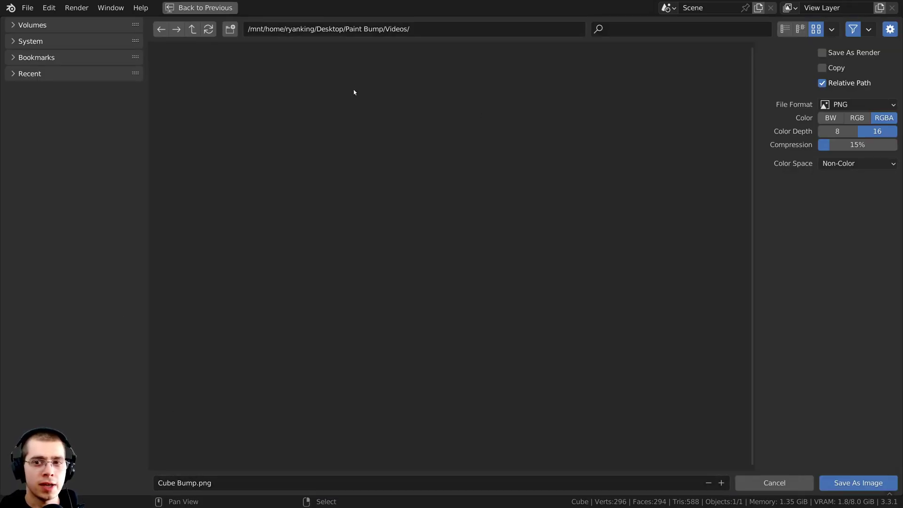
left_click(836, 106)
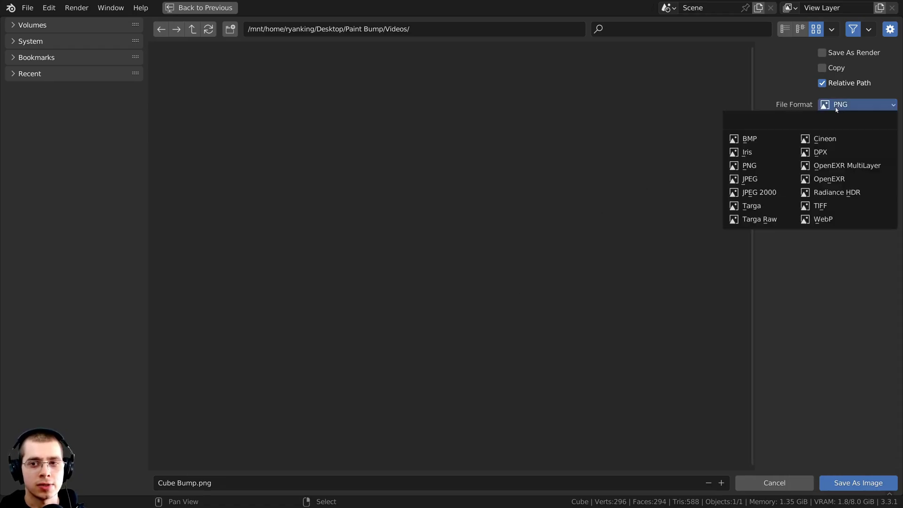
left_click(835, 106)
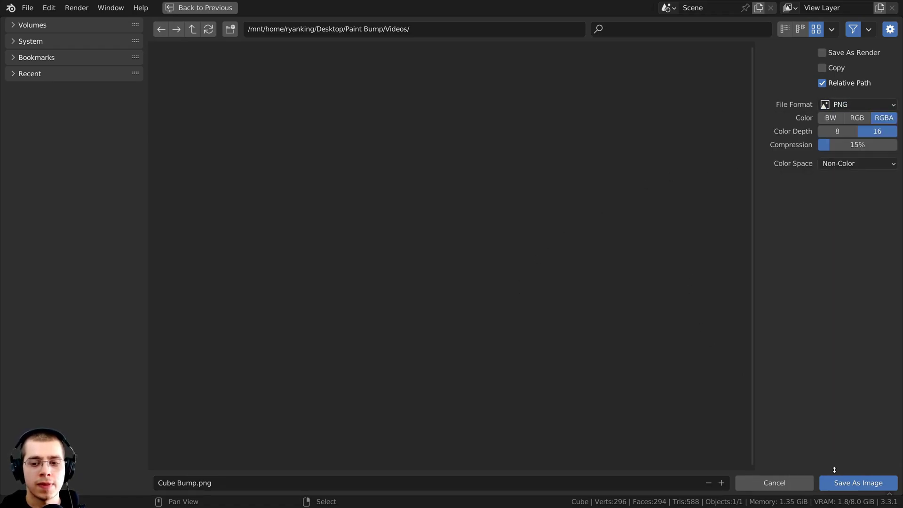
left_click(851, 482)
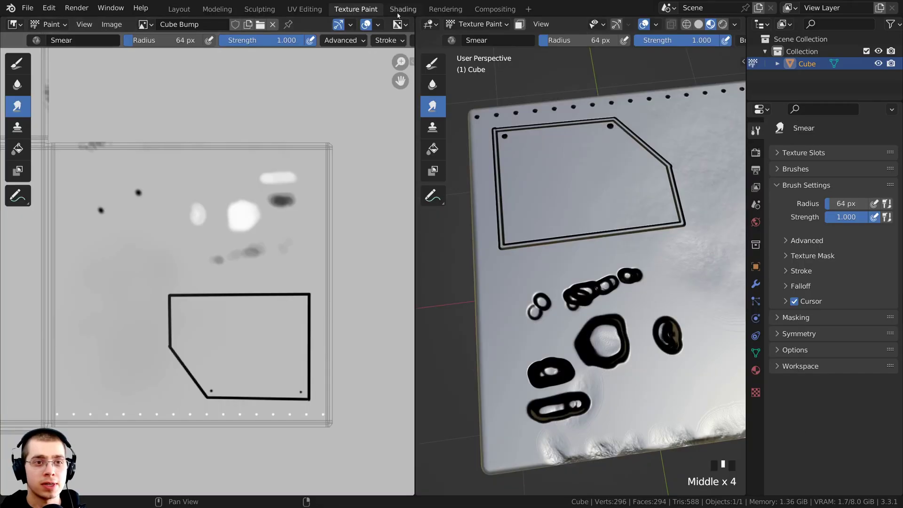
Step: Switch to the Shading workspace, set the Bump node's strength to 0.252 and inspect the painted details on the cube
left_click(400, 10)
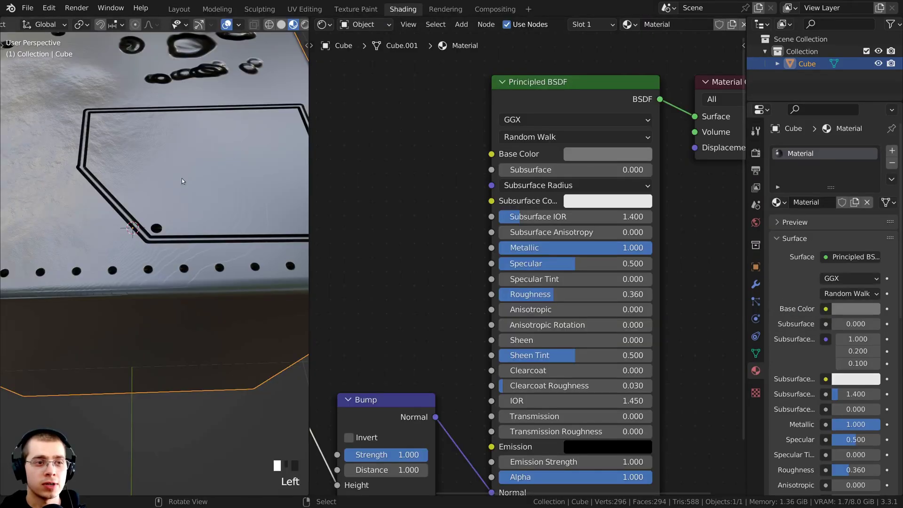
middle_click_drag(181, 178, 247, 224, "shift")
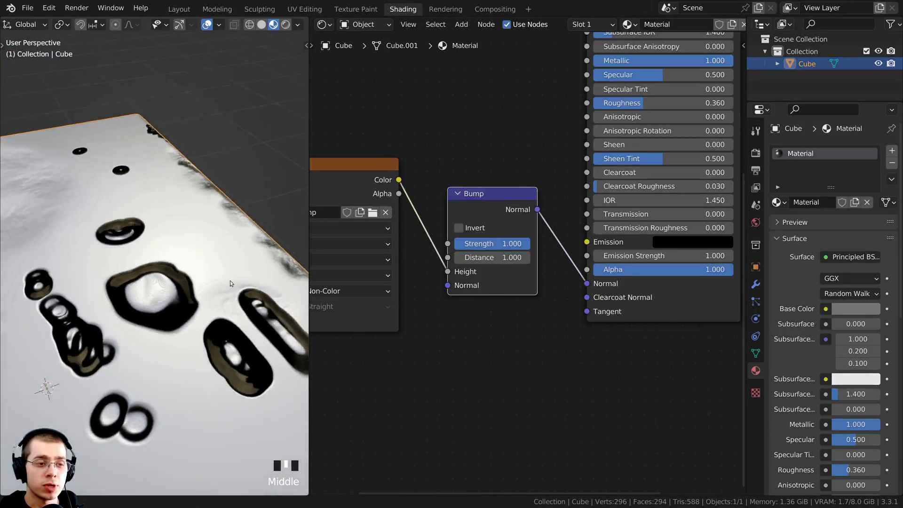
middle_click_drag(230, 282, 142, 300)
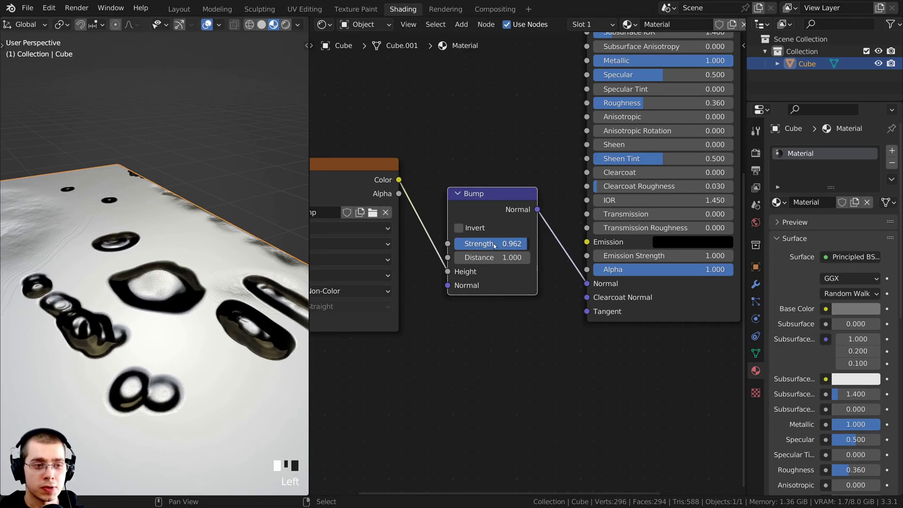
left_click_drag(494, 245, 444, 258)
mouse_move(150, 330)
middle_mouse_down()
mouse_move(118, 341)
mouse_move(95, 326)
mouse_move(107, 359)
mouse_move(153, 324)
middle_mouse_up()
middle_click_drag(157, 320, 172, 331, "shift")
middle_click_drag(207, 263, 221, 298)
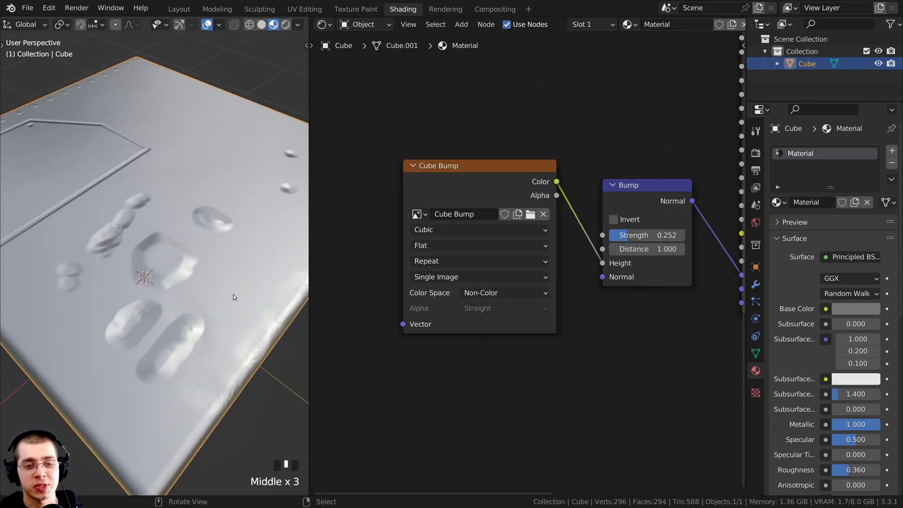
Step: Nudge the Bump node beside the Cube Bump image texture and review the whole node tree against the cube's surface
left_click(431, 186)
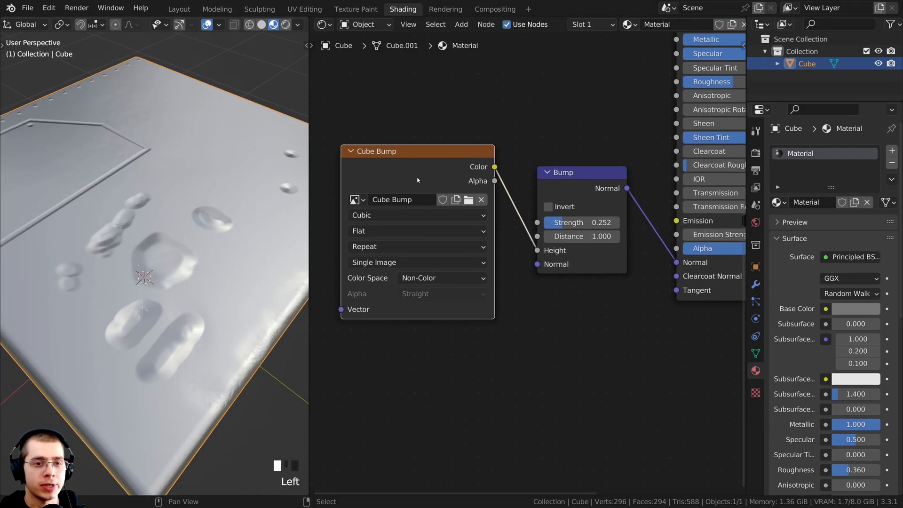
left_click_drag(571, 172, 560, 189)
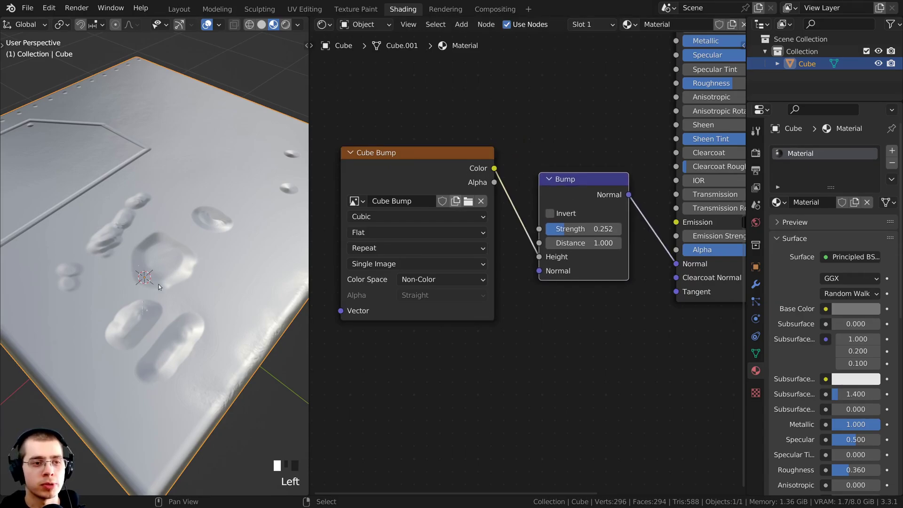
key("Home")
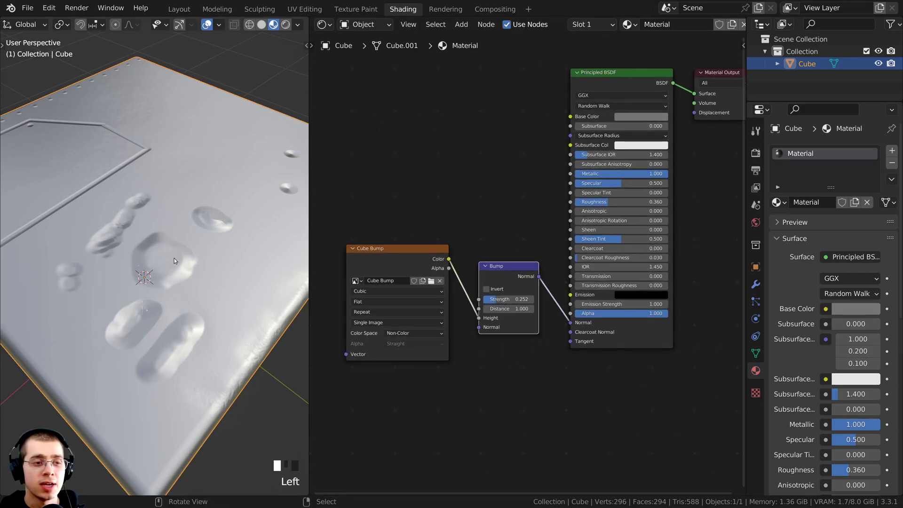
middle_click_drag(174, 258, 204, 247)
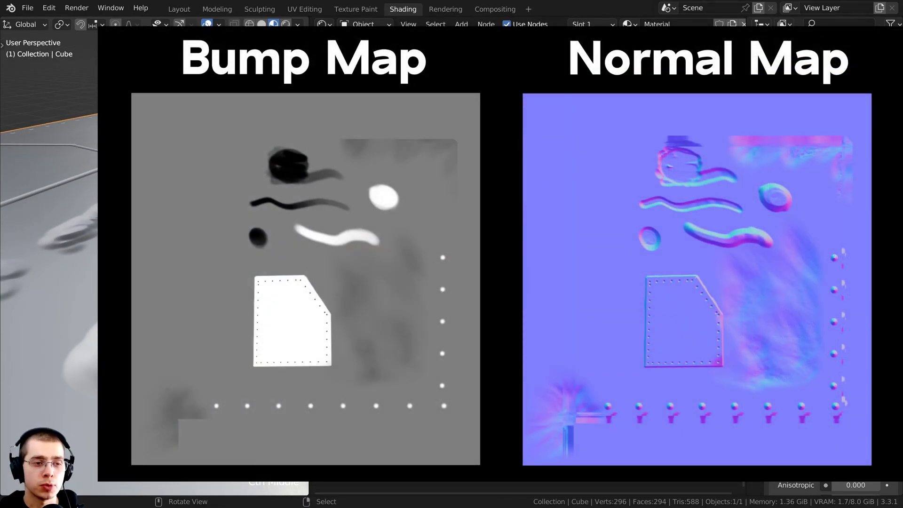
middle_click_drag(204, 247, 207, 278)
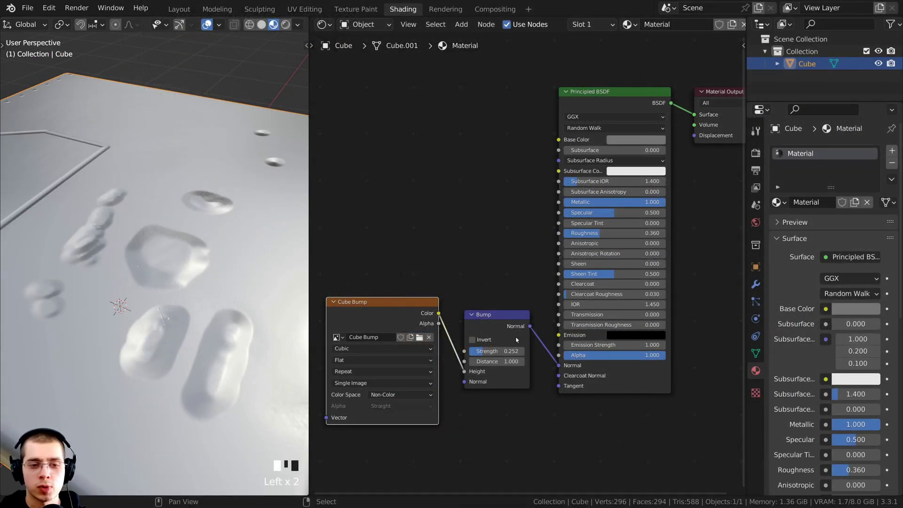
Step: Examine how the Bump node connects the Cube Bump texture to the Principled BSDF's Normal input
scroll(517, 339, "up", 2)
left_click(517, 300)
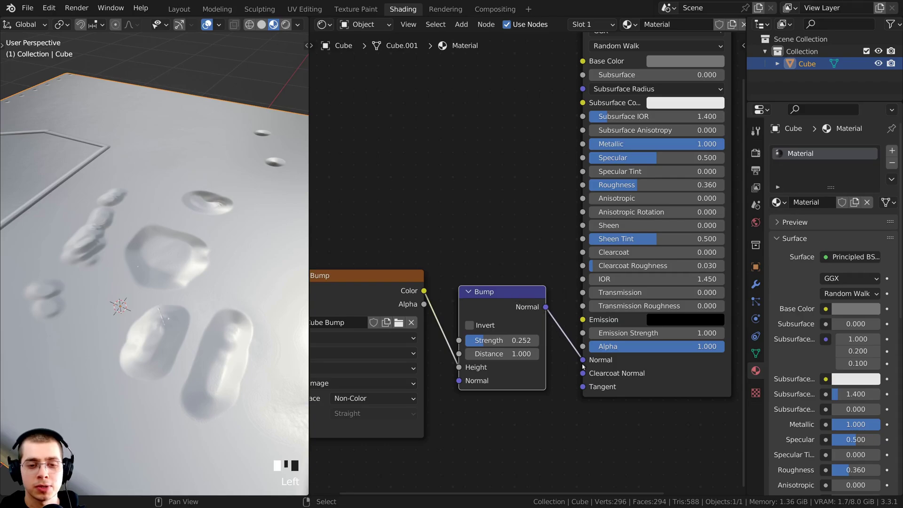
middle_click_drag(583, 367, 592, 417, "ctrl")
middle_click_drag(604, 211, 531, 220)
middle_click_drag(510, 303, 534, 299)
middle_click_drag(522, 301, 490, 267, "ctrl")
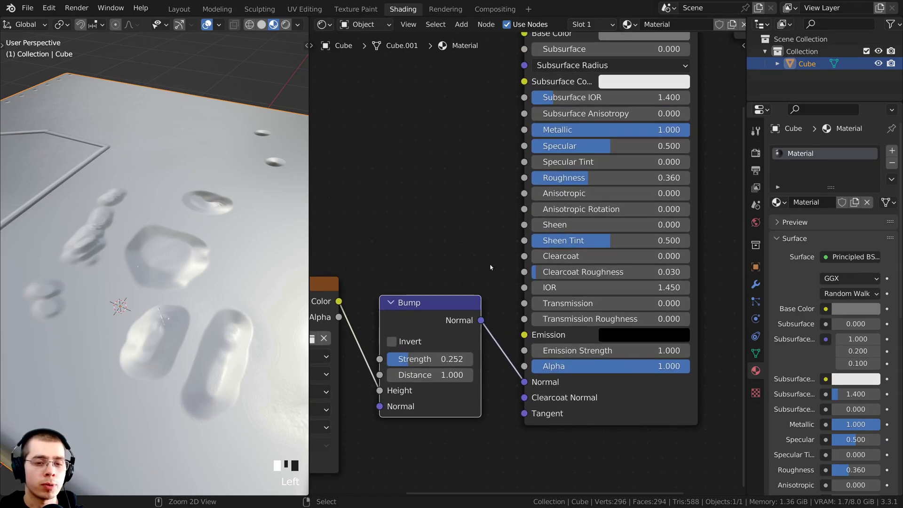
scroll(495, 362, "down", 2)
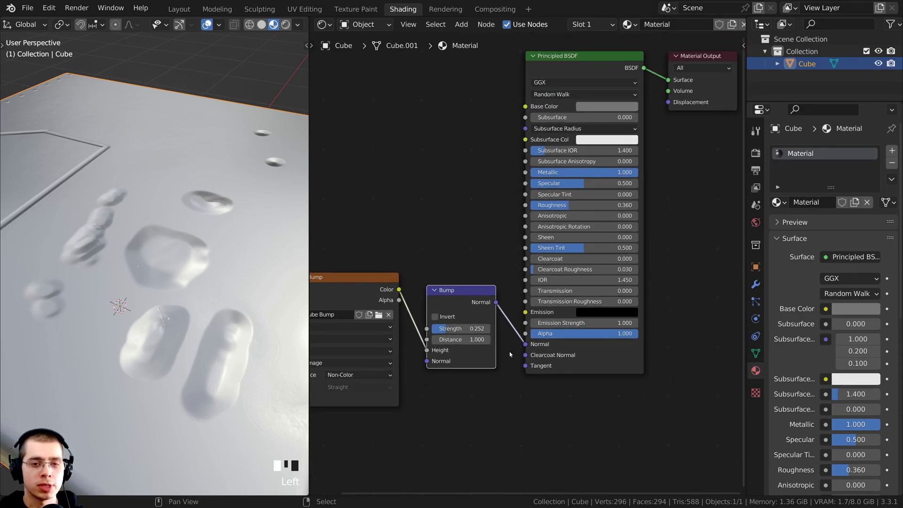
Step: Set the Bump node's strength to 0.638 and inspect the painted relief and rough edge on the cube
left_click(560, 78)
middle_click_drag(291, 229, 288, 295, "ctrl")
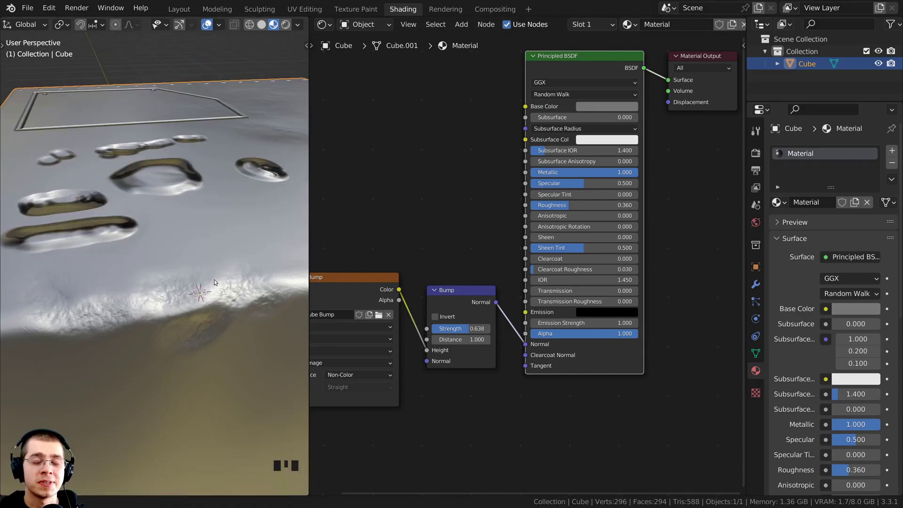
mouse_move(214, 280)
middle_mouse_down()
mouse_move(208, 266)
mouse_move(213, 305)
mouse_move(202, 285)
middle_mouse_up()
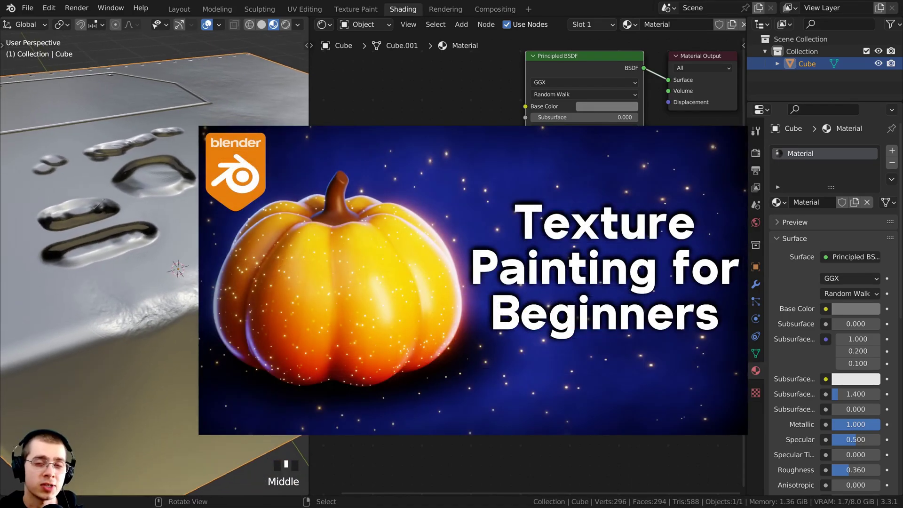